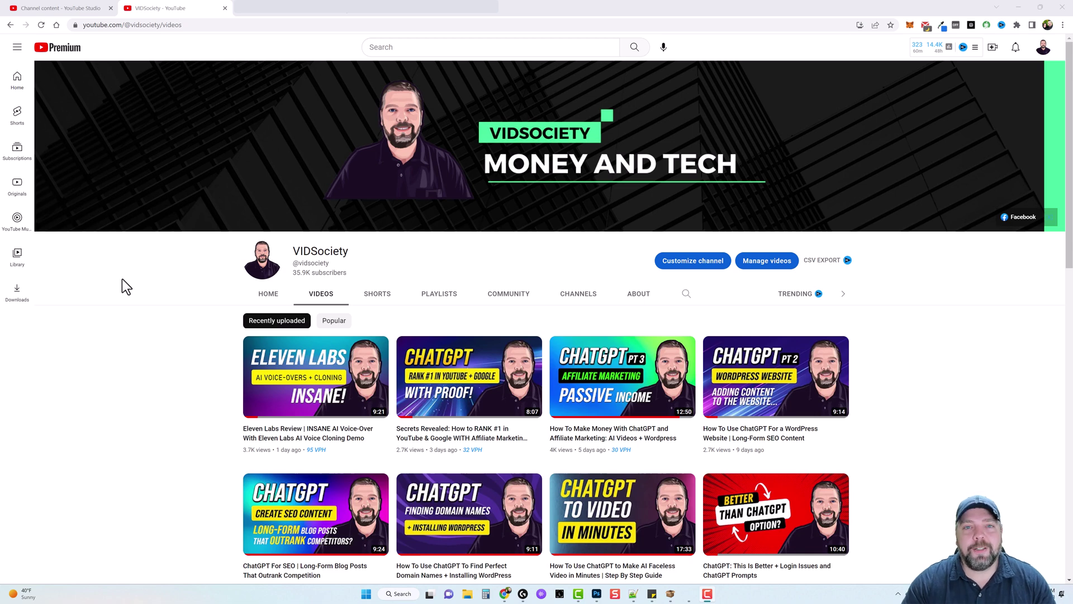
Open the Eleven Labs Review video and check its 35.6/100 vidIQ score, 67.2 views/hour and 3,726 views
click(287, 369)
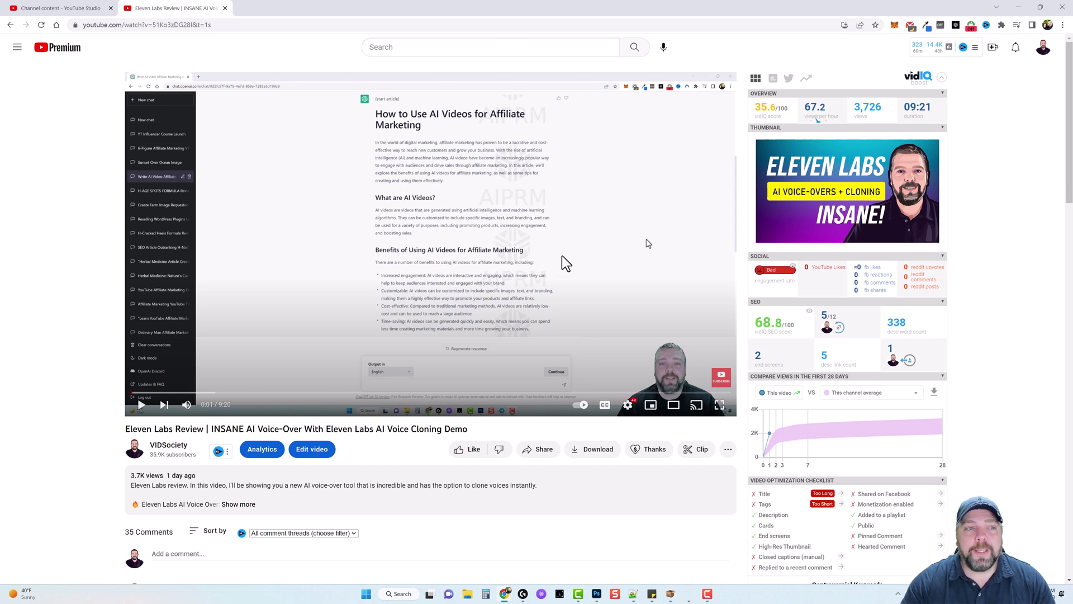
mouse_move(836, 168)
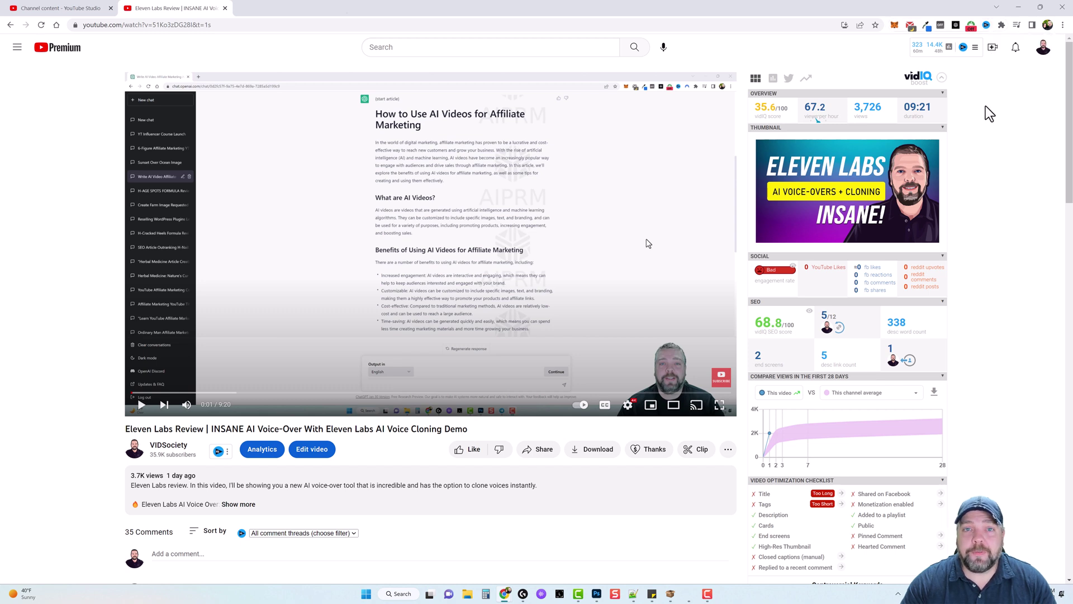
mouse_move(948, 49)
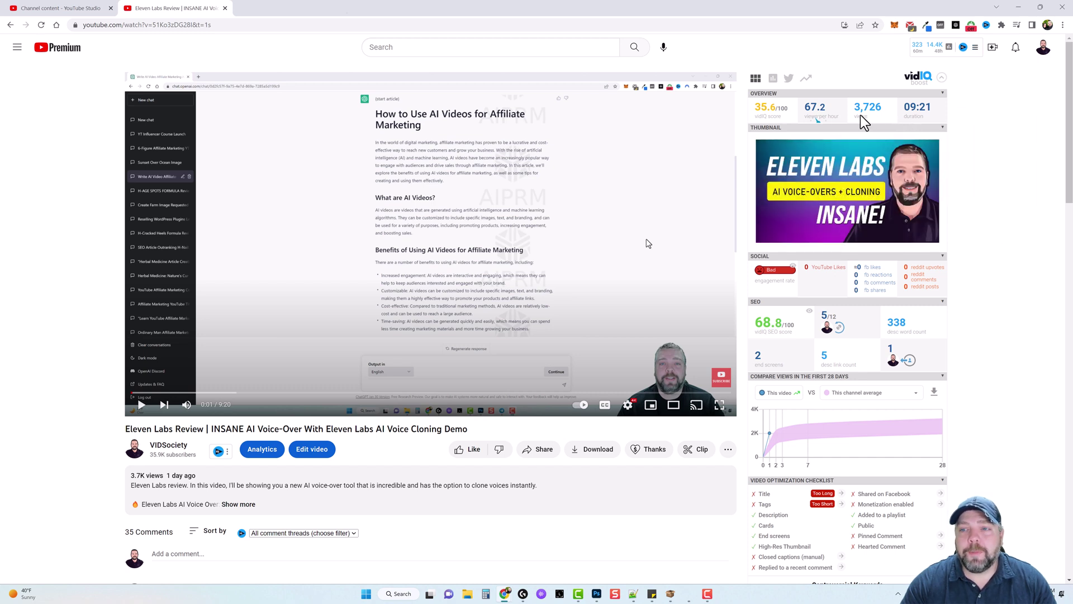
mouse_move(817, 117)
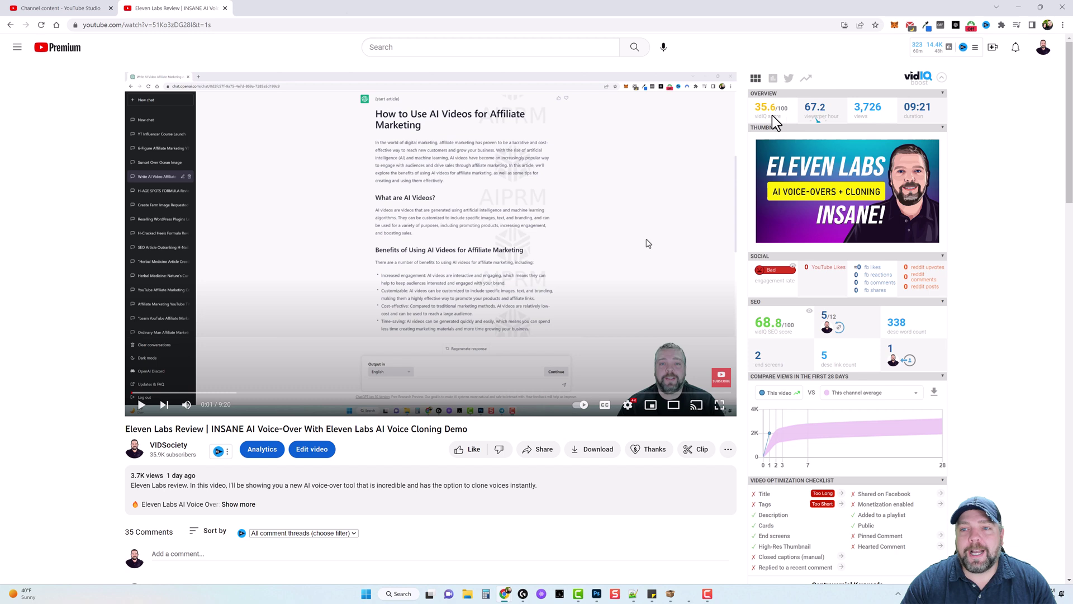
mouse_move(771, 115)
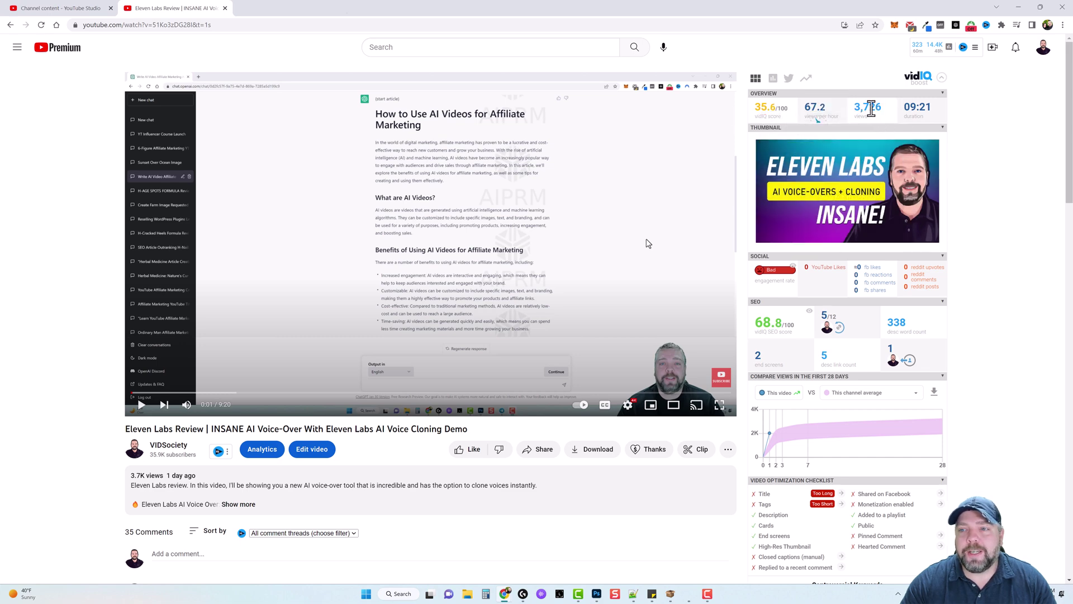
Scroll through the vidIQ panel's keyword tags, highlighting the Controversial Keywords heading
scroll(998, 314, down, 3)
scroll(1003, 275, up, 1)
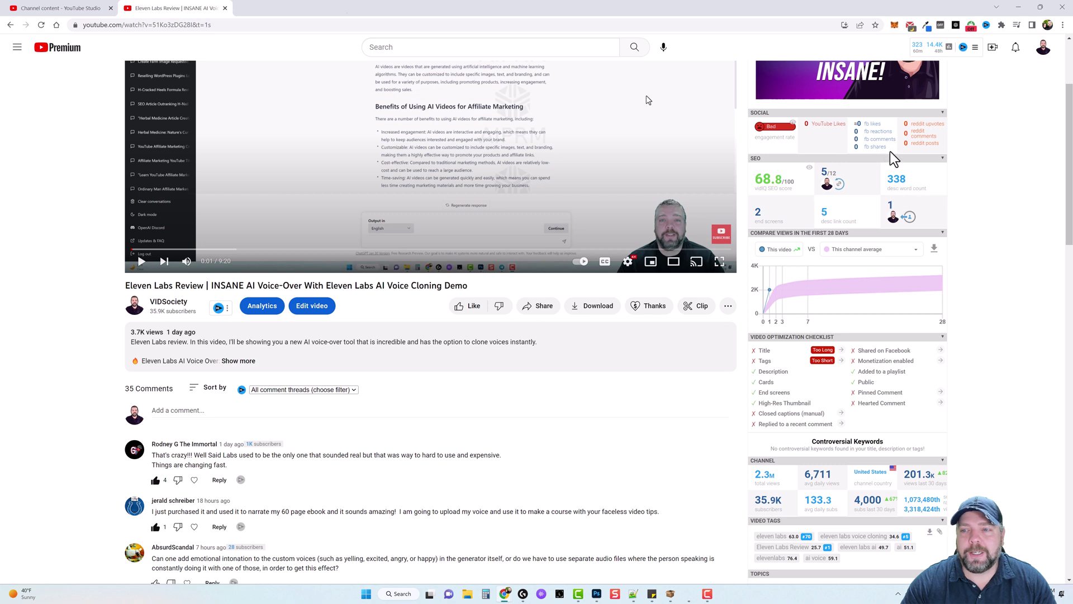
mouse_move(909, 126)
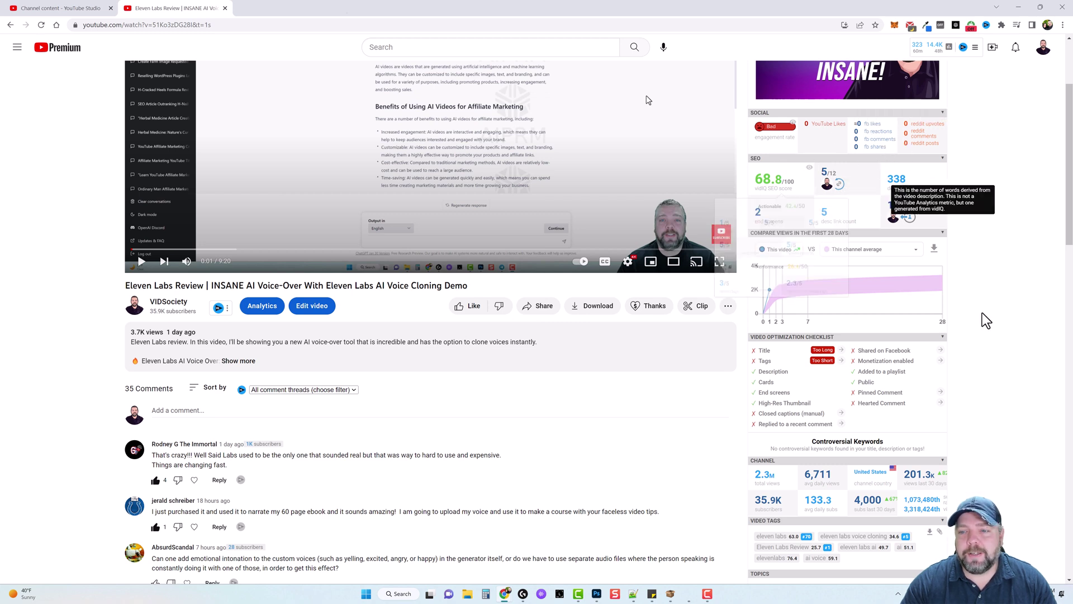
scroll(986, 313, down, 2)
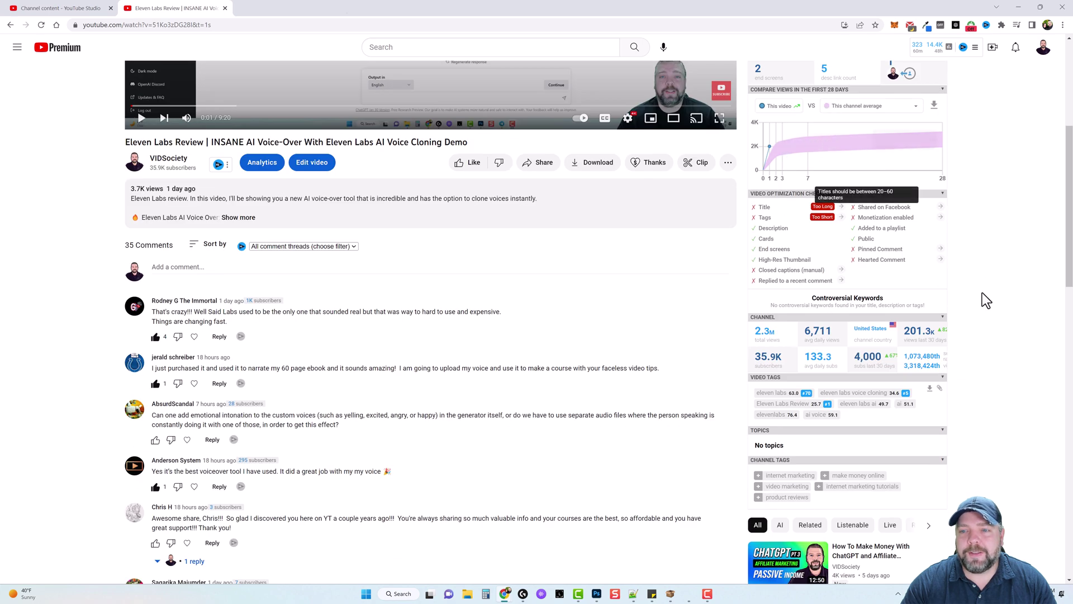
scroll(981, 293, down, 2)
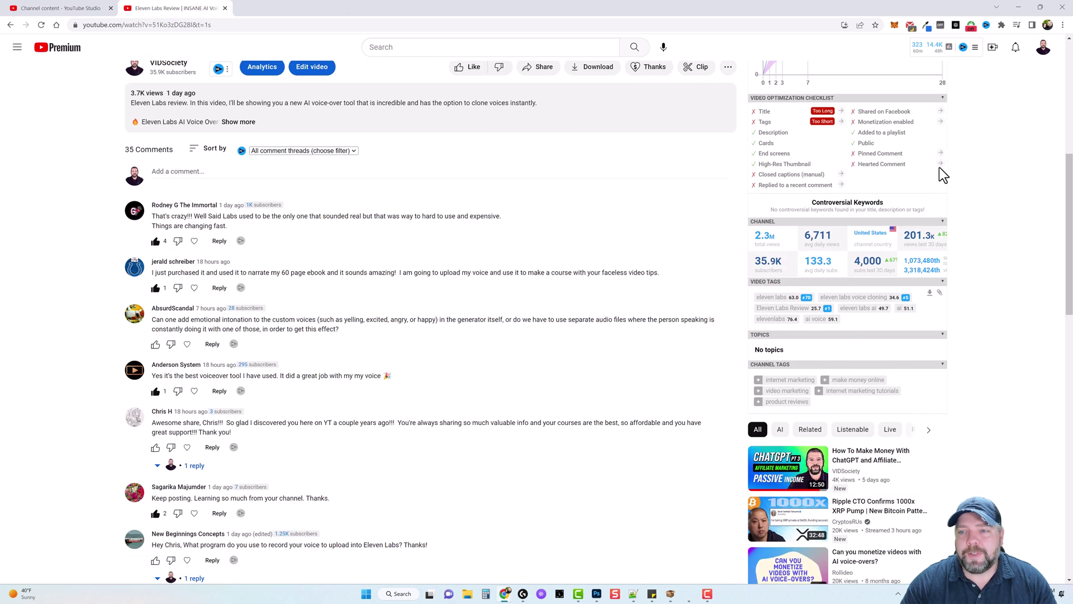
scroll(975, 299, down, 2)
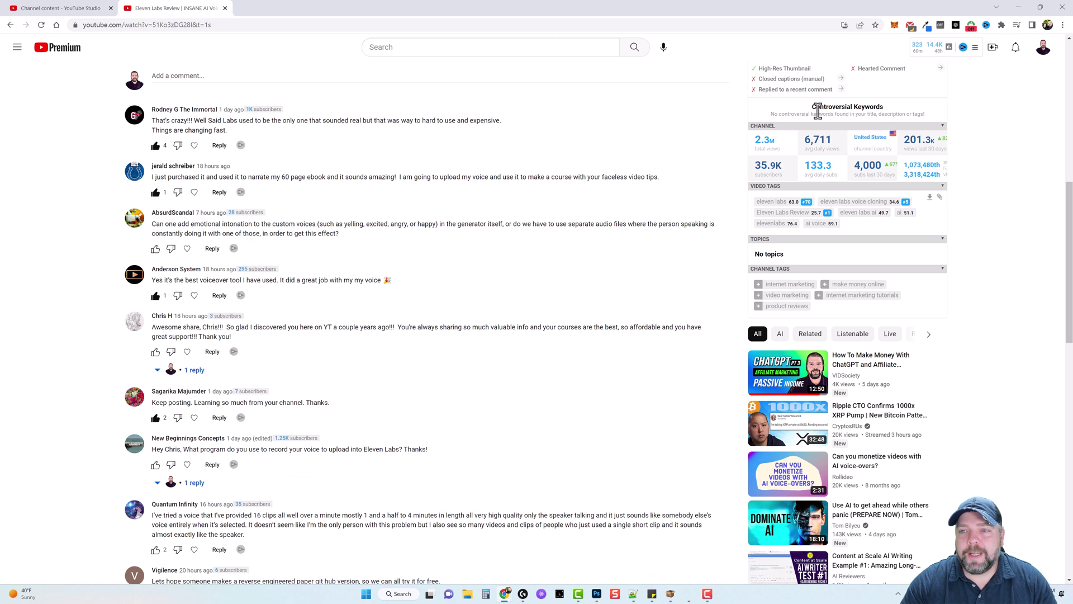
drag(813, 108, 889, 112)
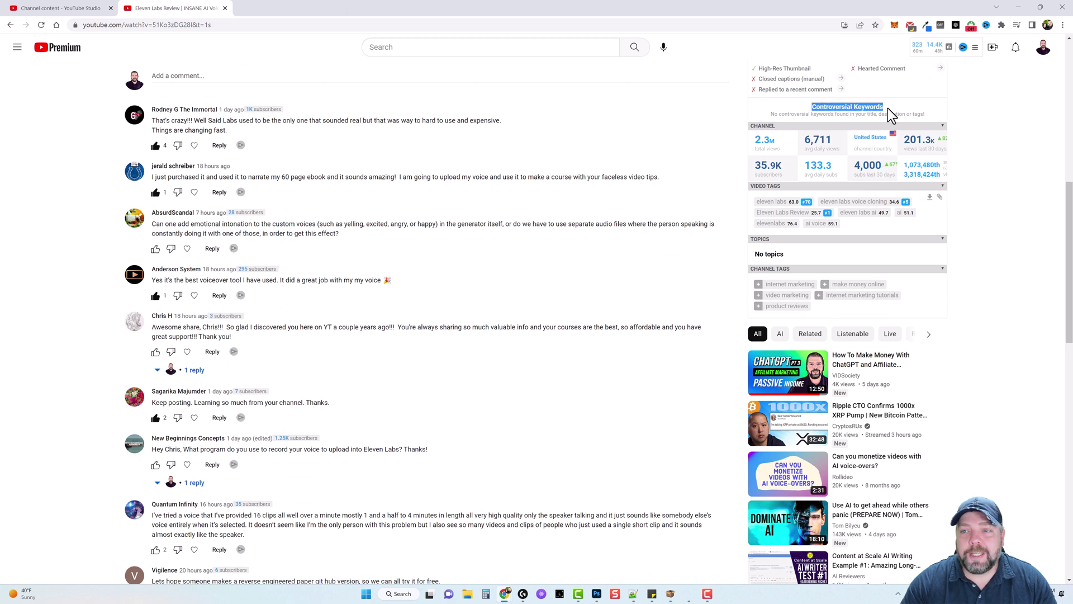
click(1010, 234)
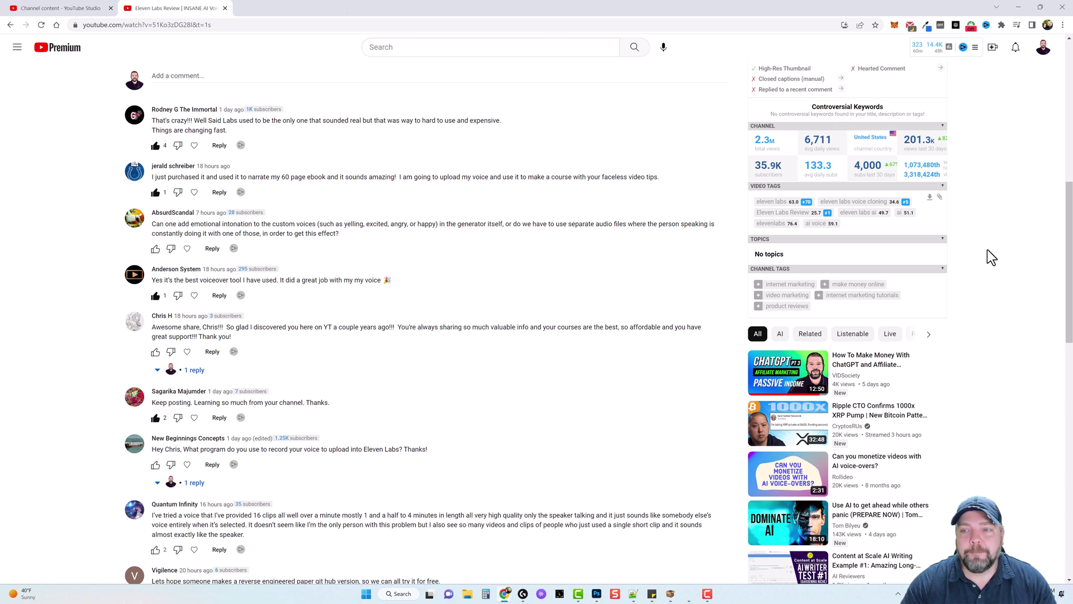
scroll(988, 278, down, 2)
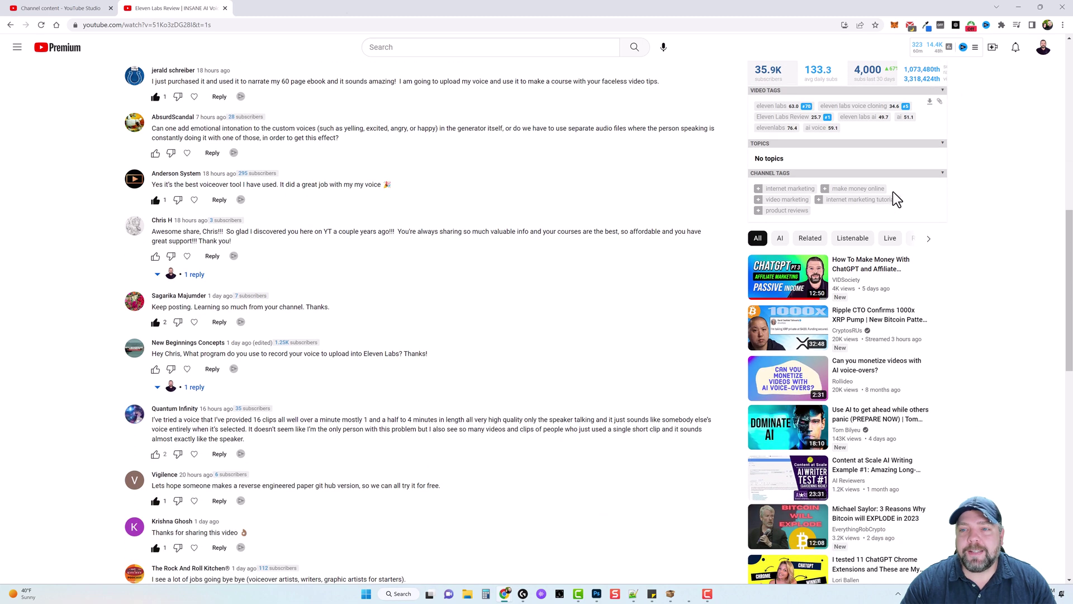
mouse_move(808, 120)
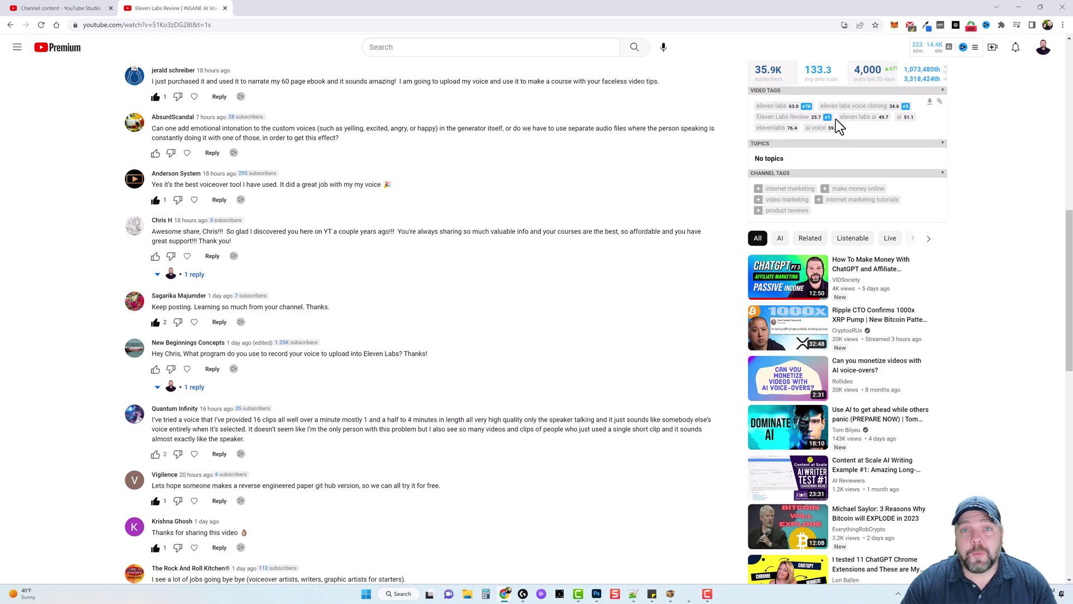
scroll(712, 243, up, 10)
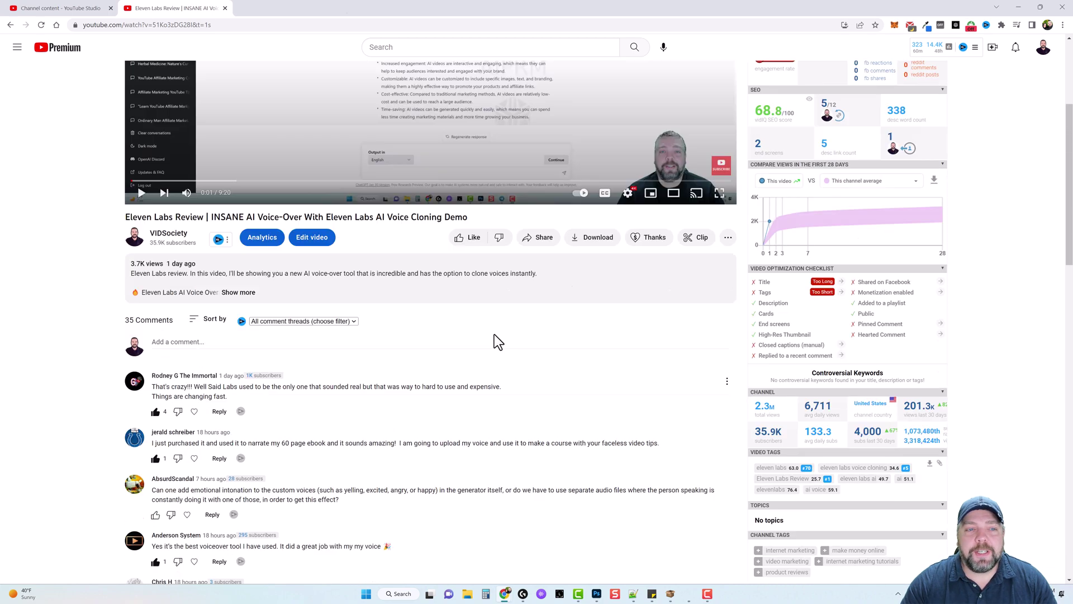
Search Google for the title phrase 'Eleven Labs Review', then return and edit the video
drag(125, 430, 207, 431)
scroll(906, 369, down, 8)
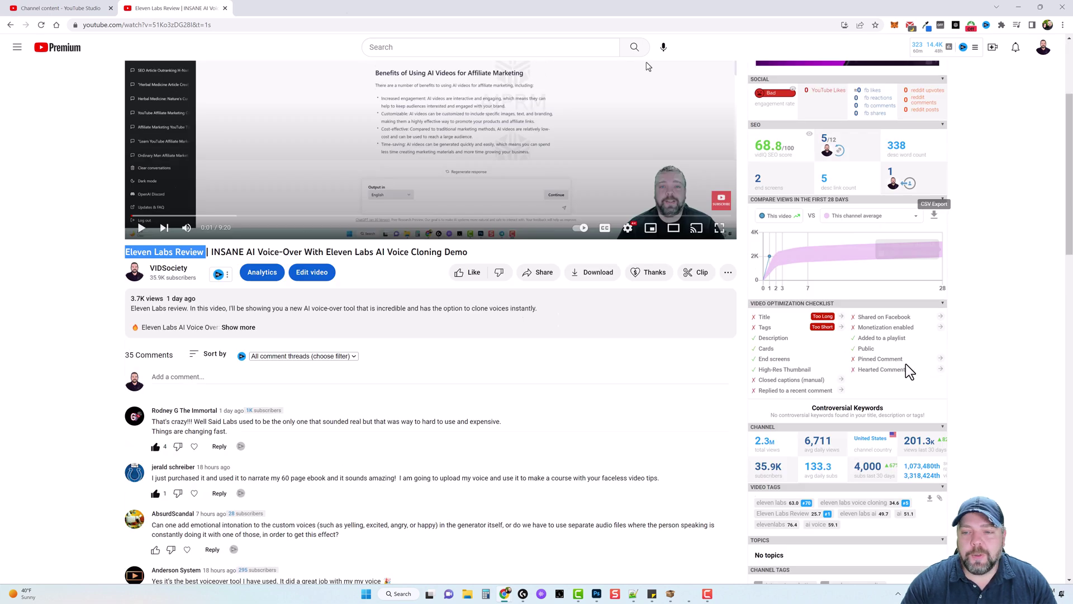
mouse_move(766, 271)
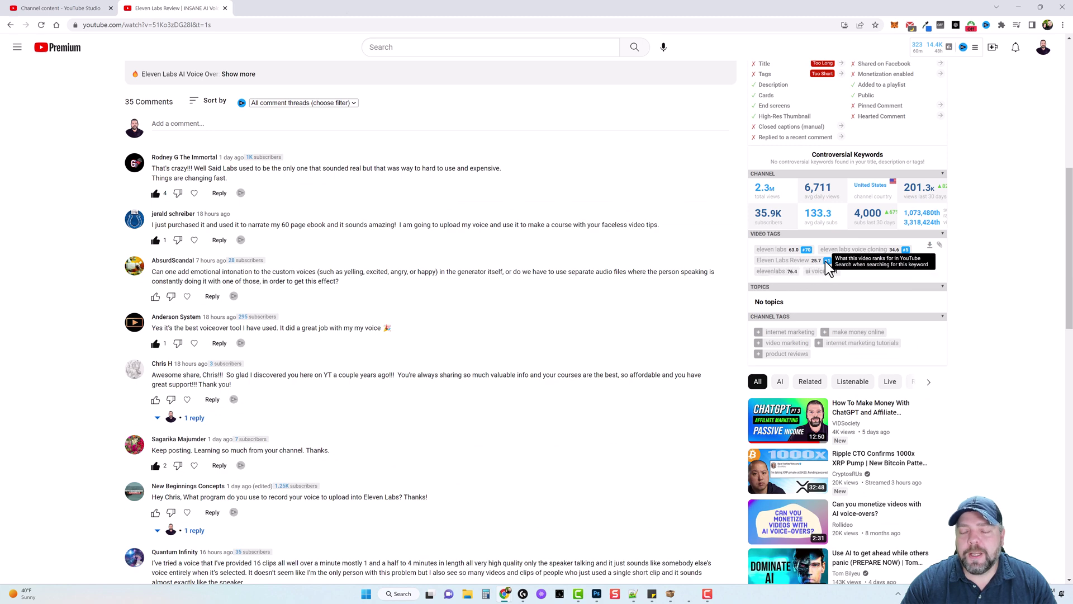
scroll(439, 242, up, 8)
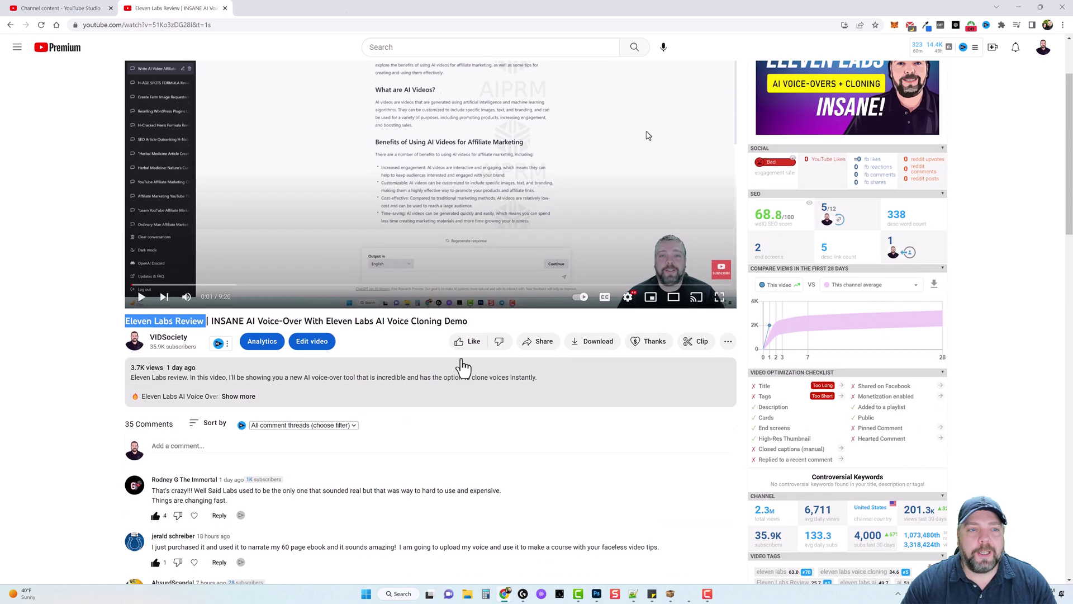
right_click(181, 433)
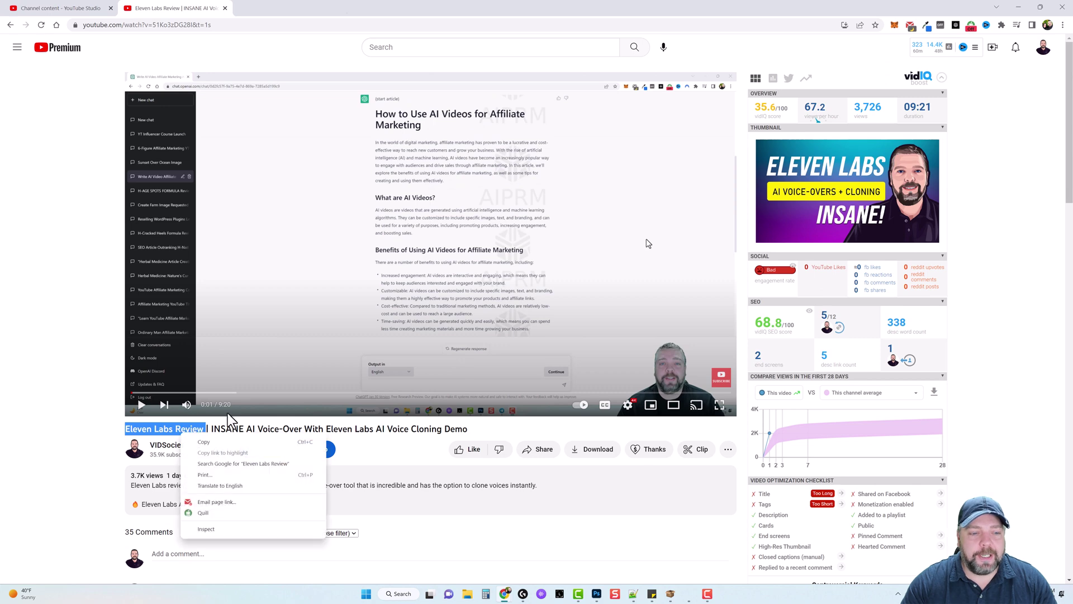
click(239, 464)
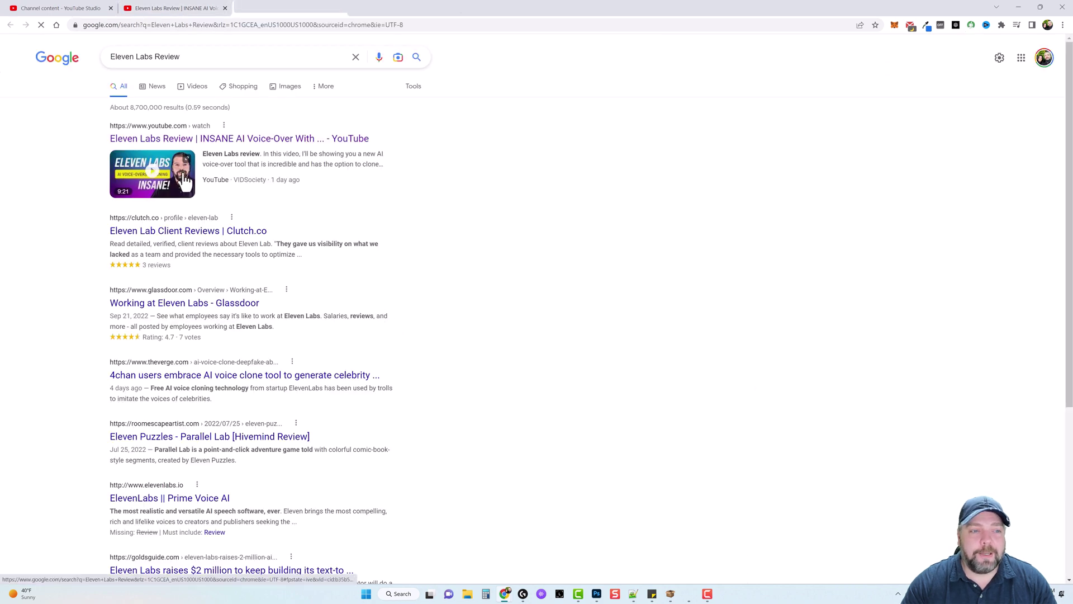
key(ctrl+w)
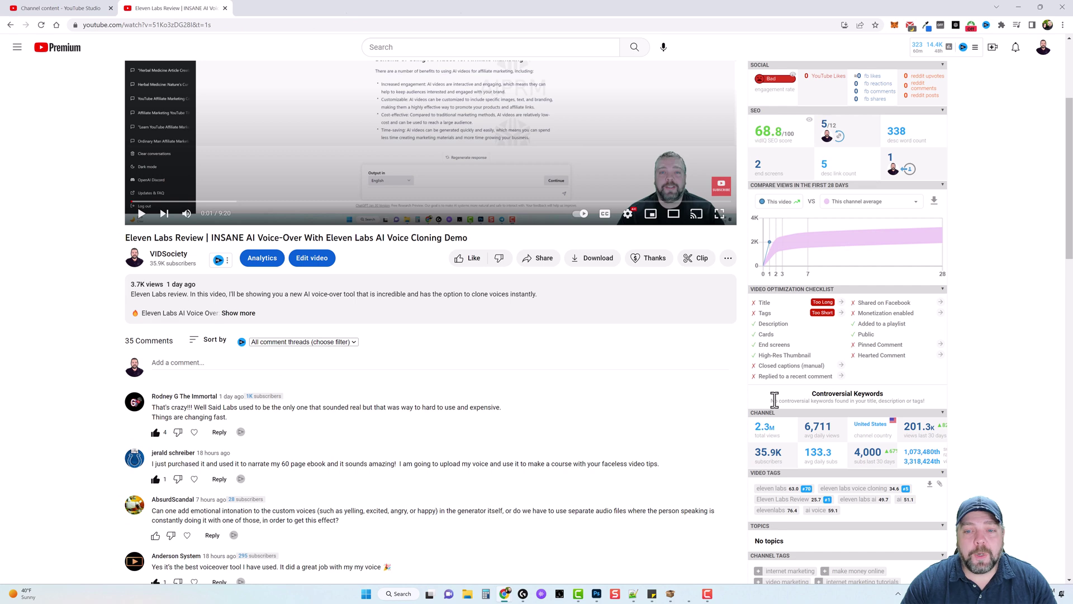
click(308, 266)
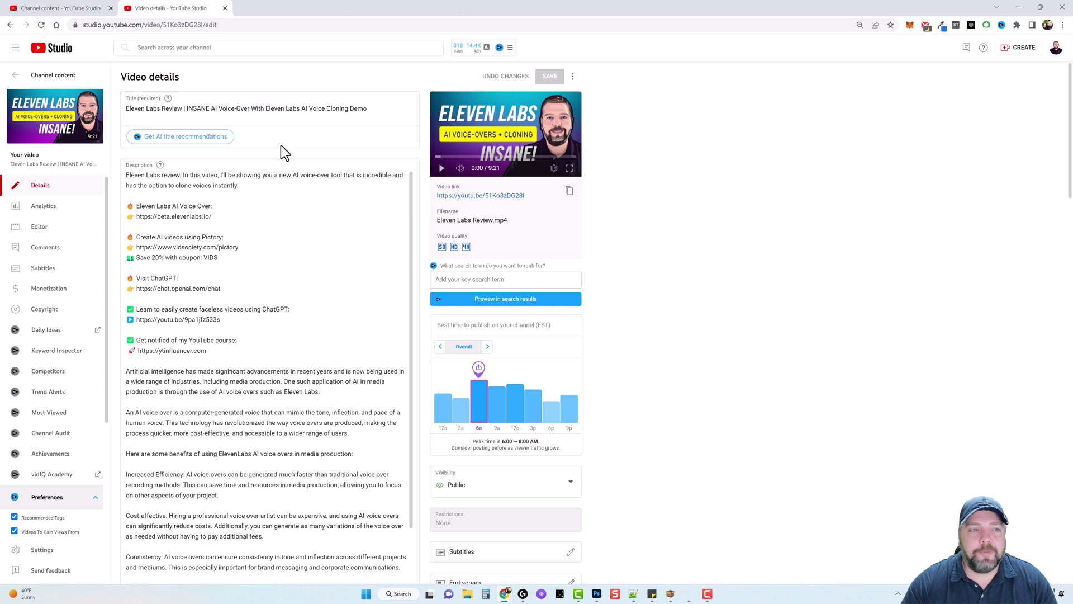
Get vidIQ's five AI title recommendations and select 'Eleven Labs Review' in the title
click(188, 137)
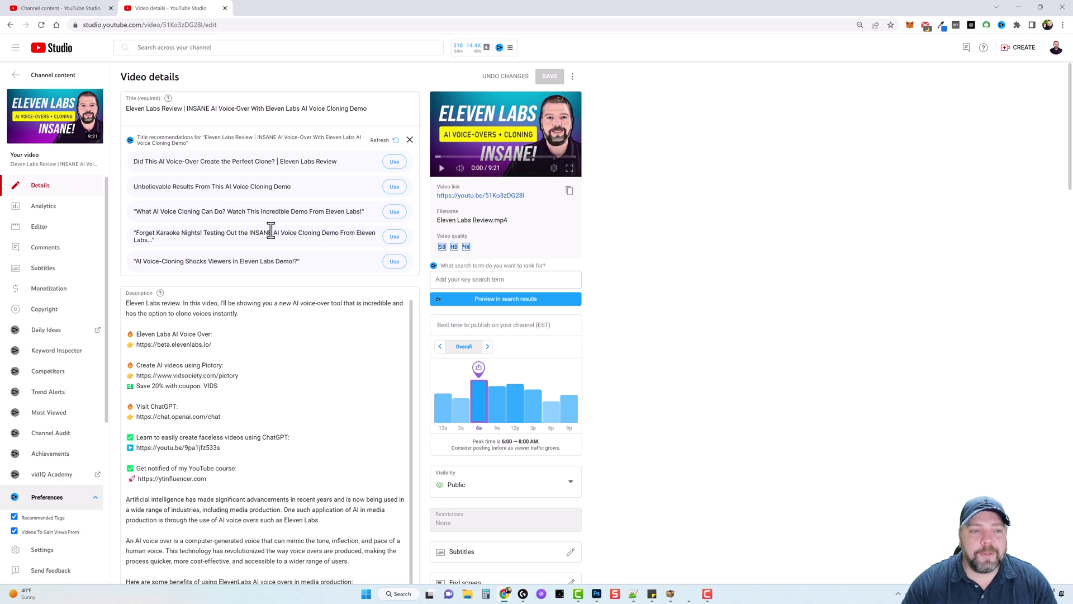
drag(127, 109, 185, 112)
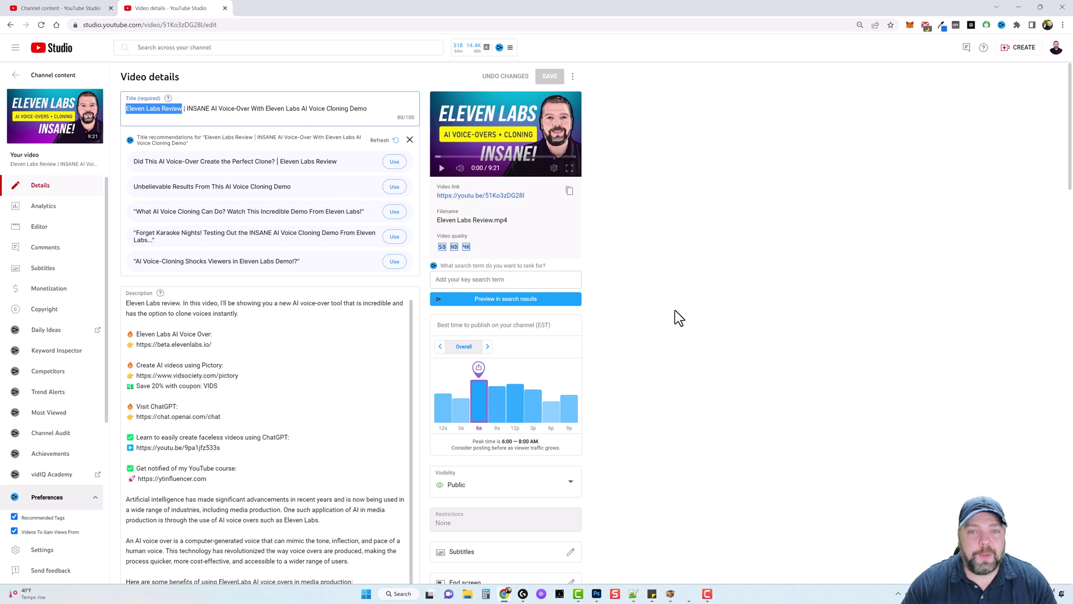
scroll(655, 351, down, 2)
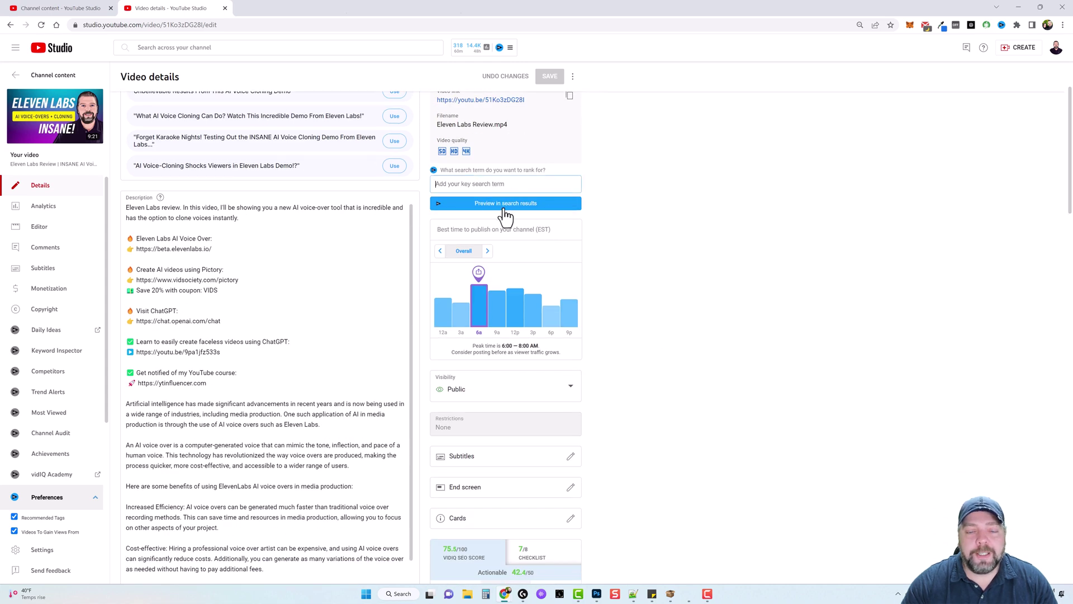
scroll(648, 319, down, 3)
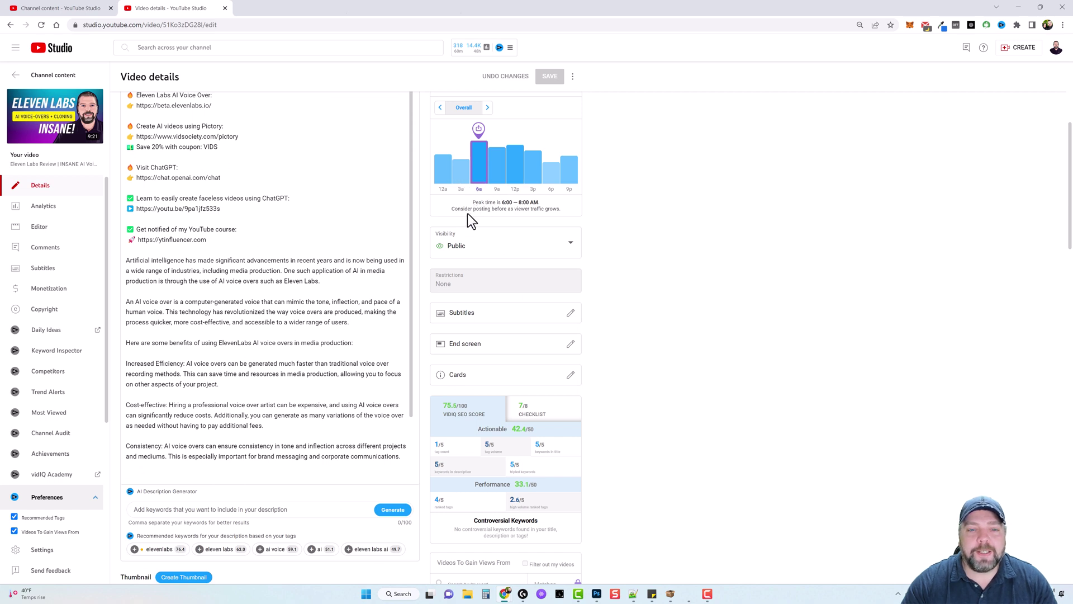
drag(456, 210, 561, 211)
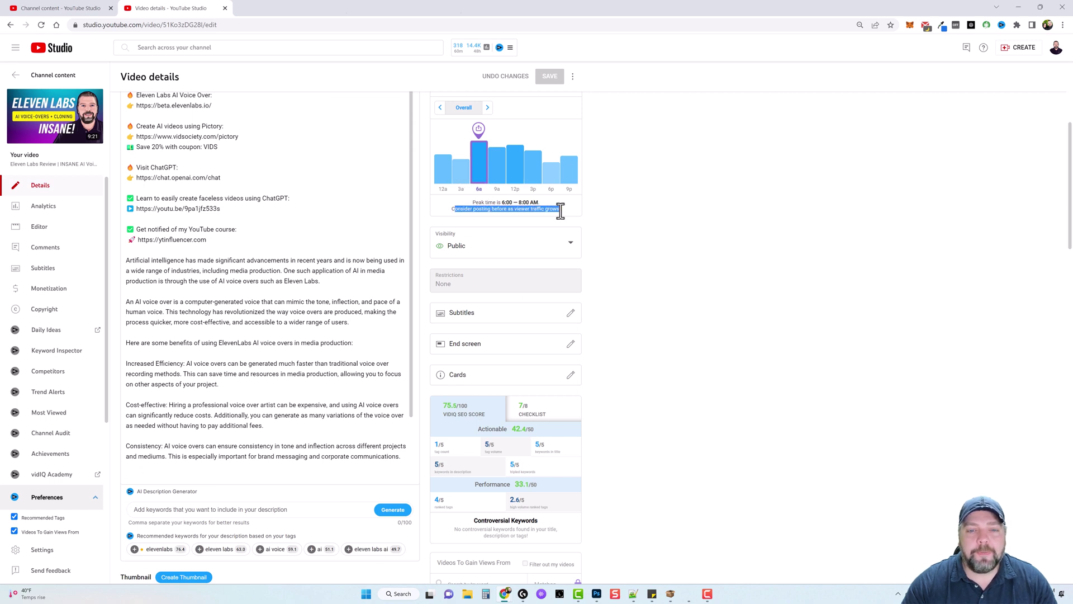
click(612, 219)
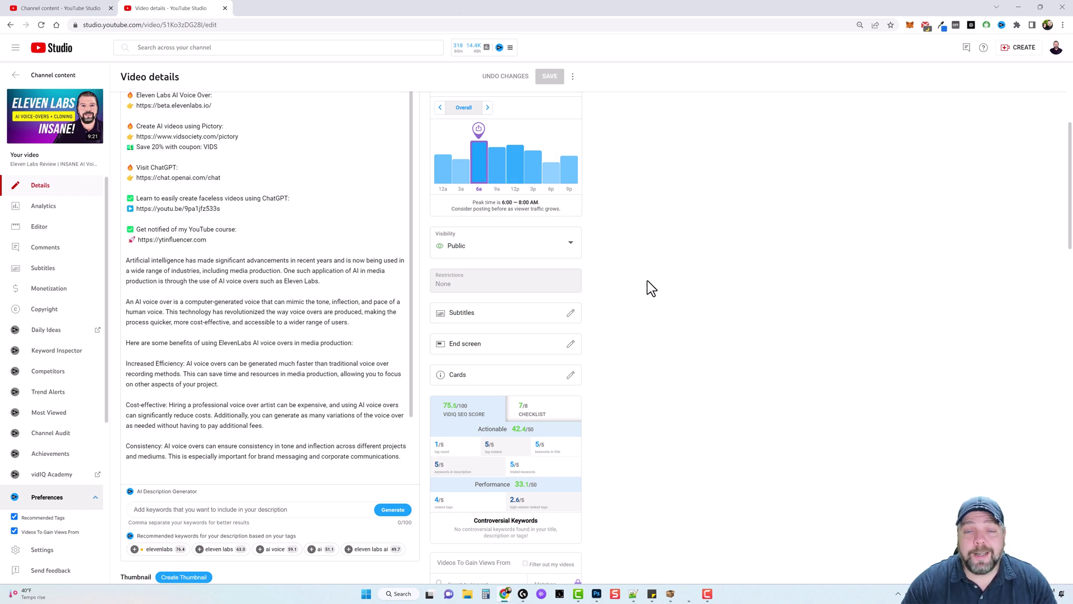
scroll(645, 336, down, 4)
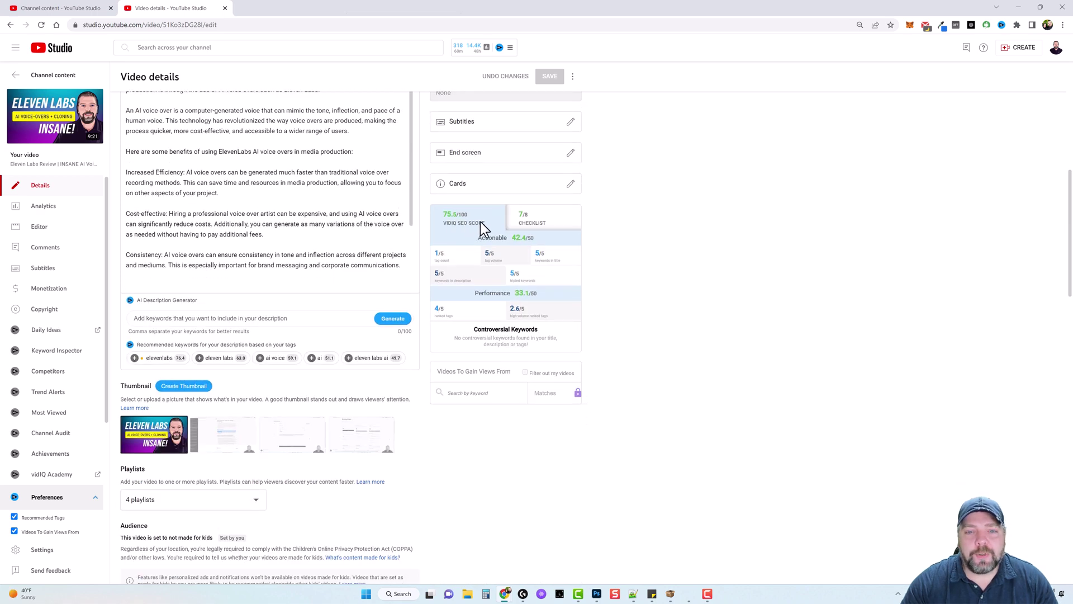
scroll(676, 340, down, 3)
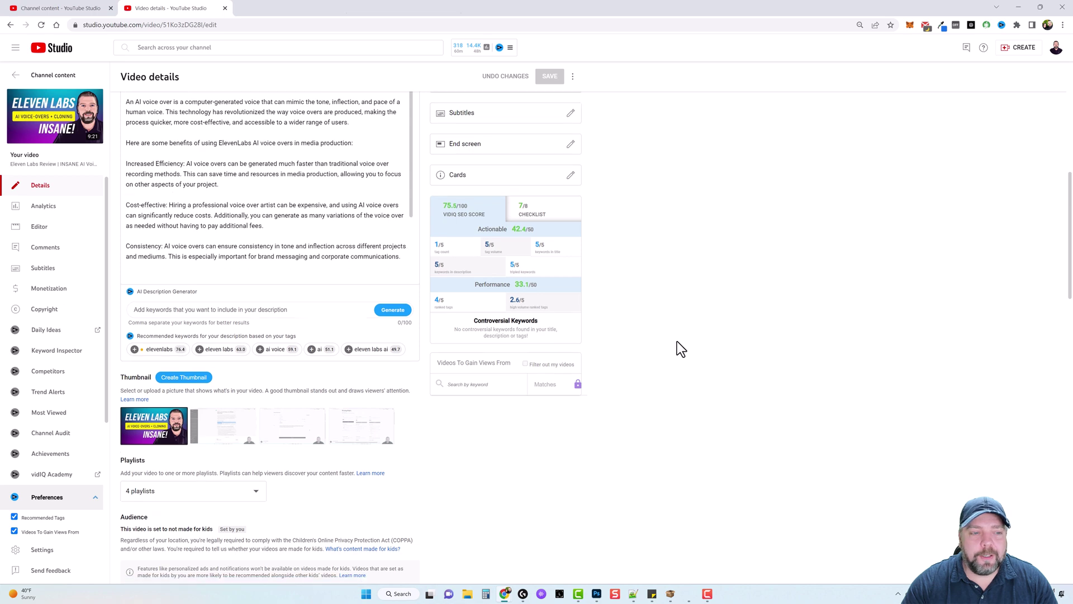
scroll(279, 241, up, 1)
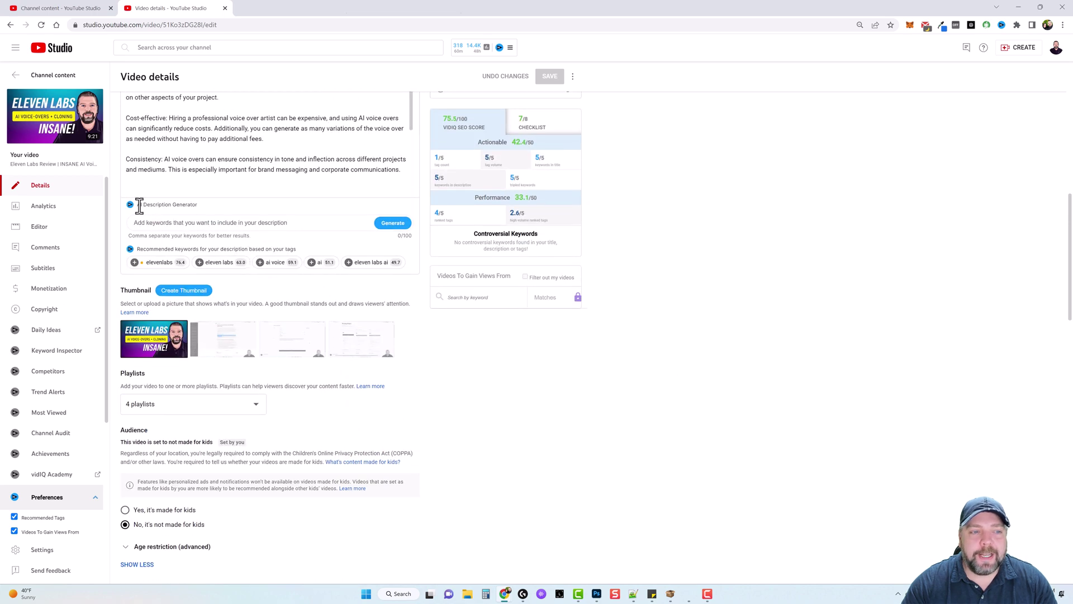
drag(140, 205, 211, 212)
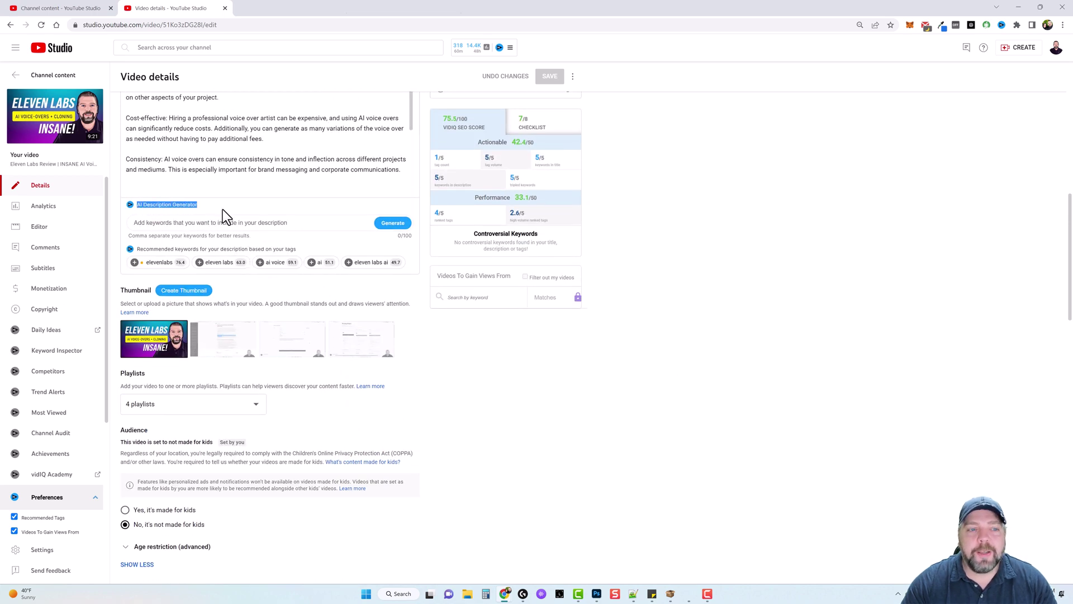
drag(223, 209, 274, 304)
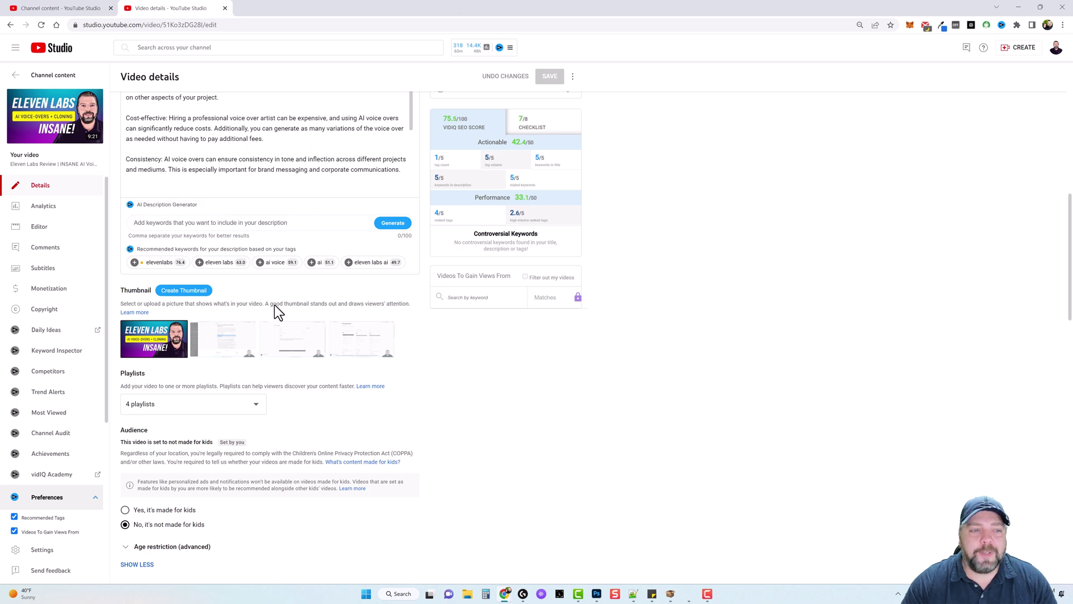
mouse_move(139, 262)
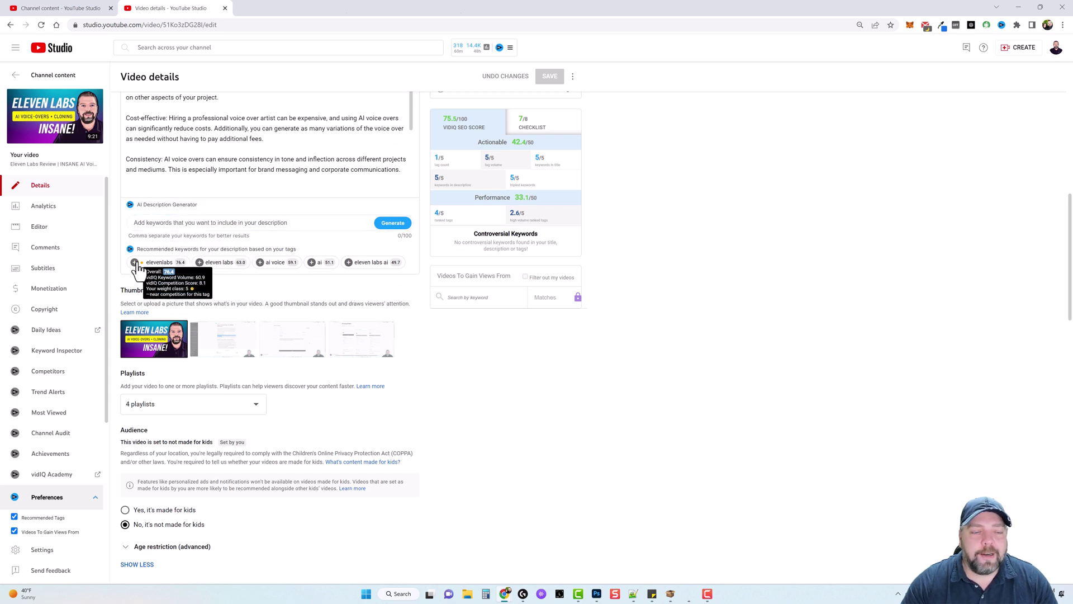
drag(137, 250, 287, 250)
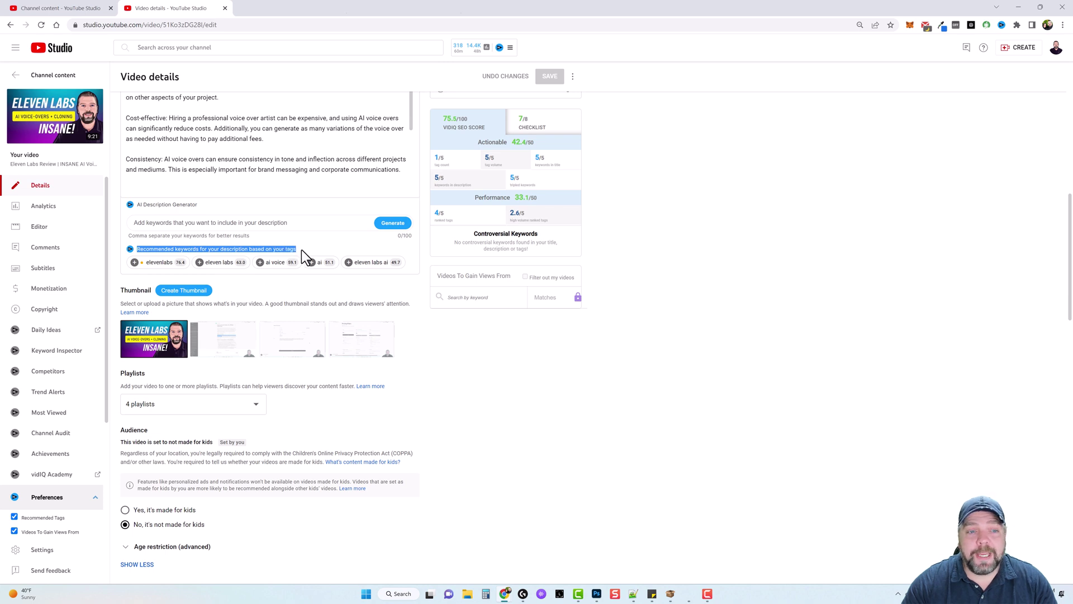
Add the keywords elevenlabs, eleven labs, ai voice and eleven labs ai, then generate descriptions
click(134, 262)
click(134, 262)
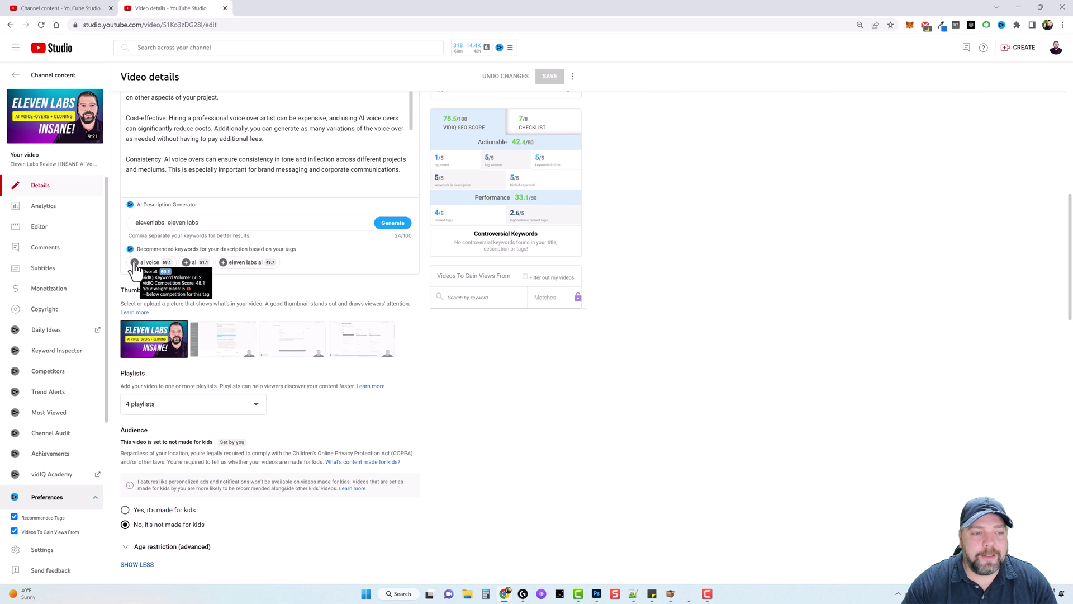
click(134, 263)
click(171, 263)
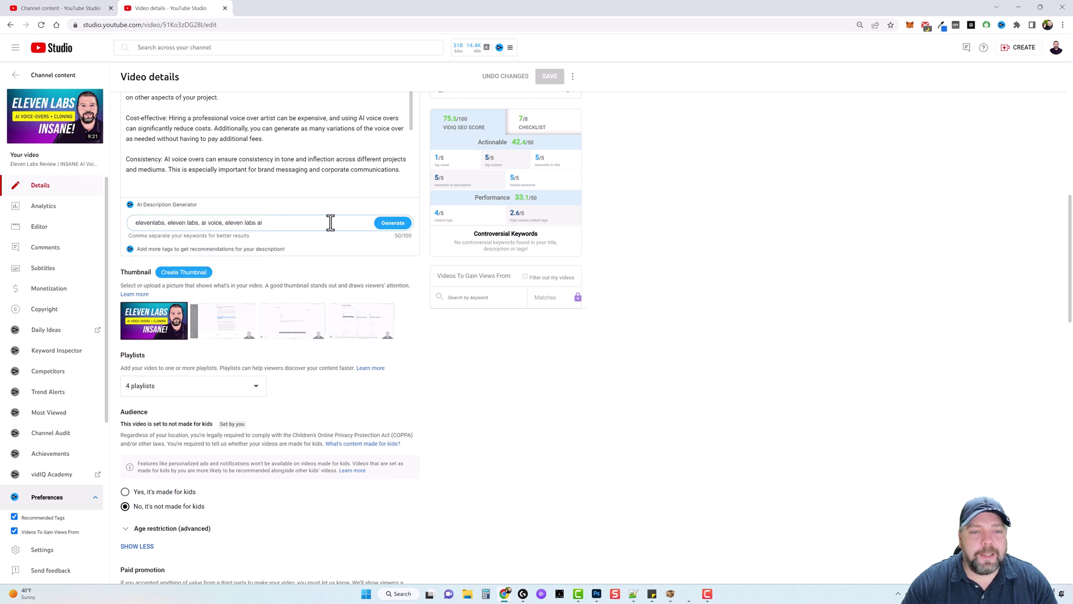
click(389, 226)
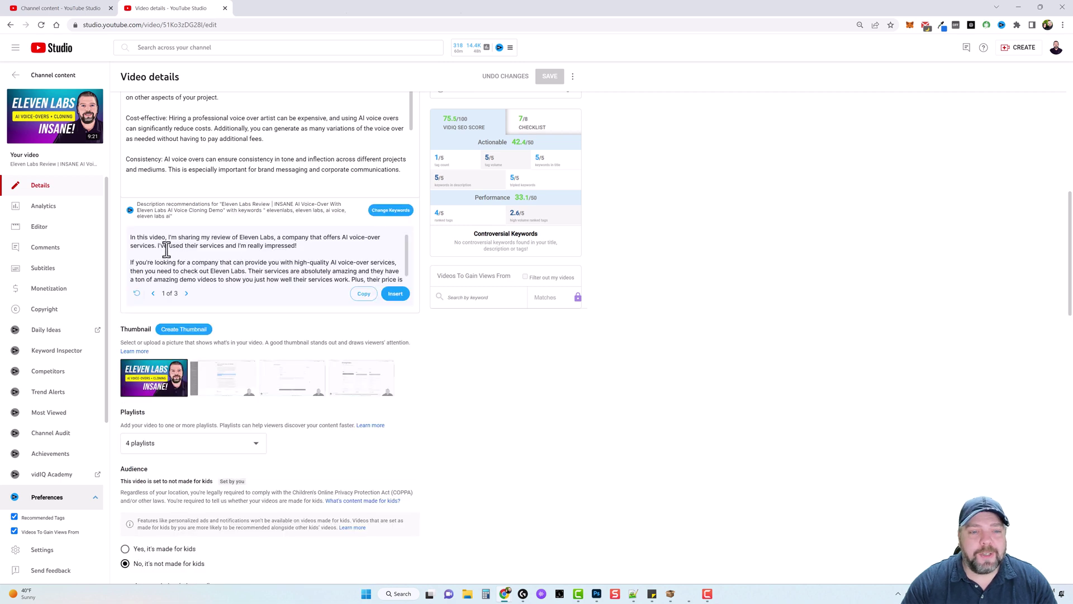
Page through the generated description drafts to the third of three
scroll(271, 258, down, 1)
scroll(268, 259, up, 1)
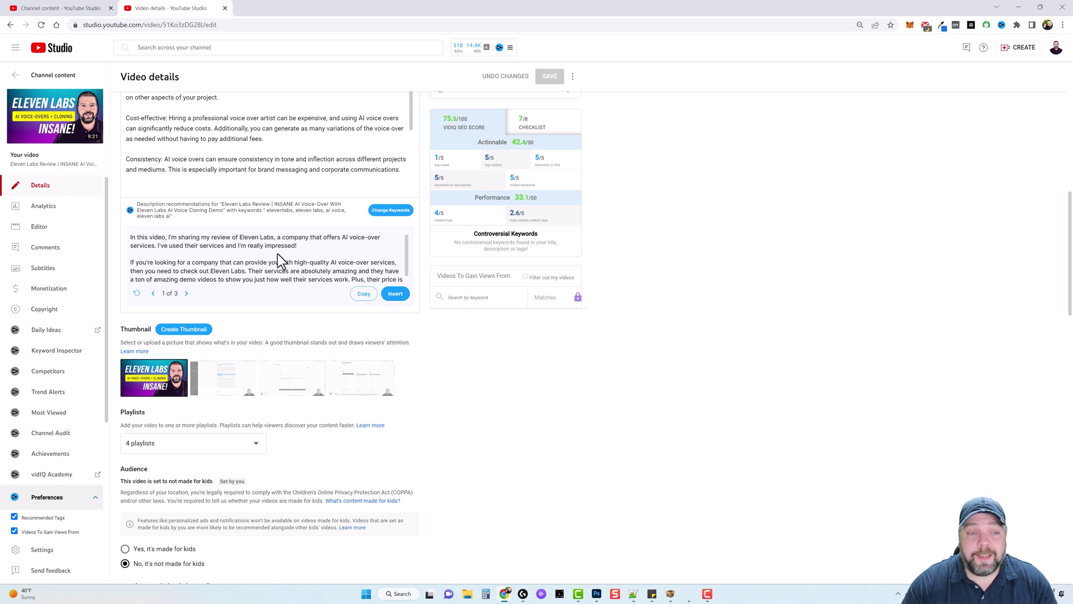
click(188, 293)
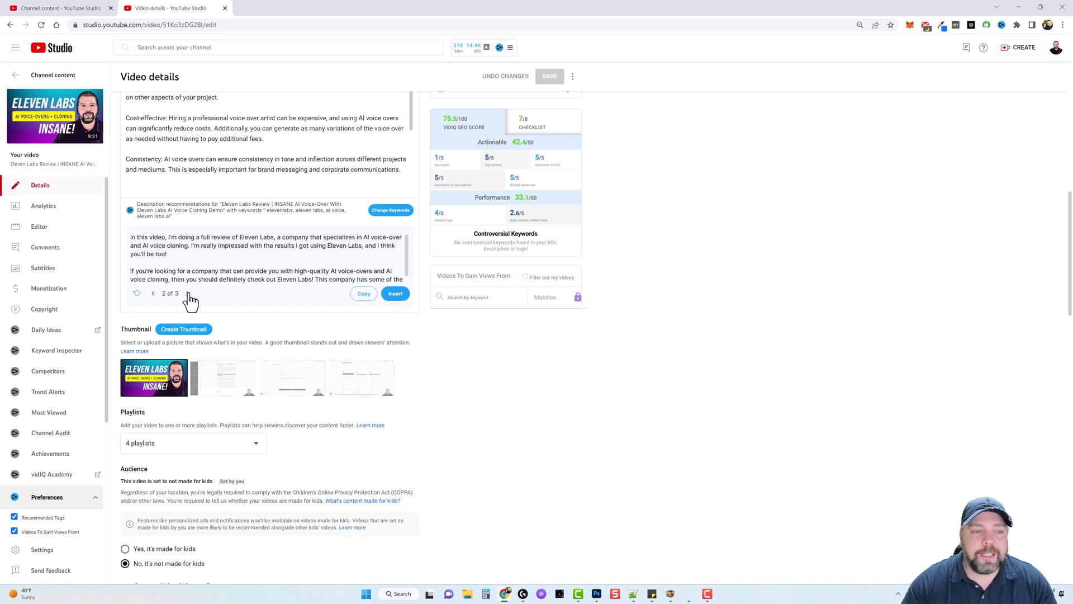
click(187, 293)
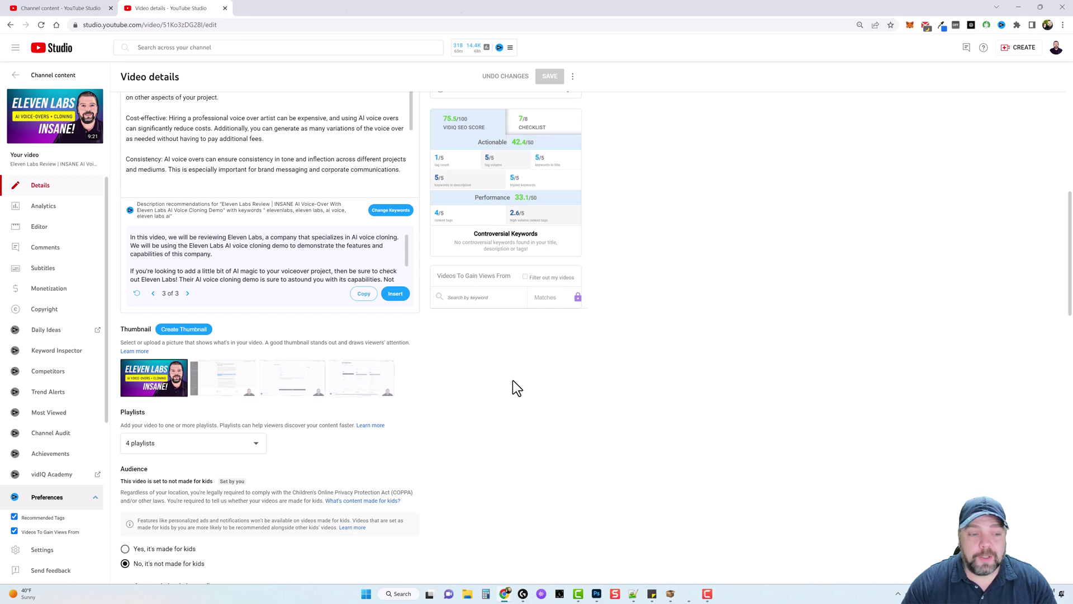
scroll(268, 252, down, 3)
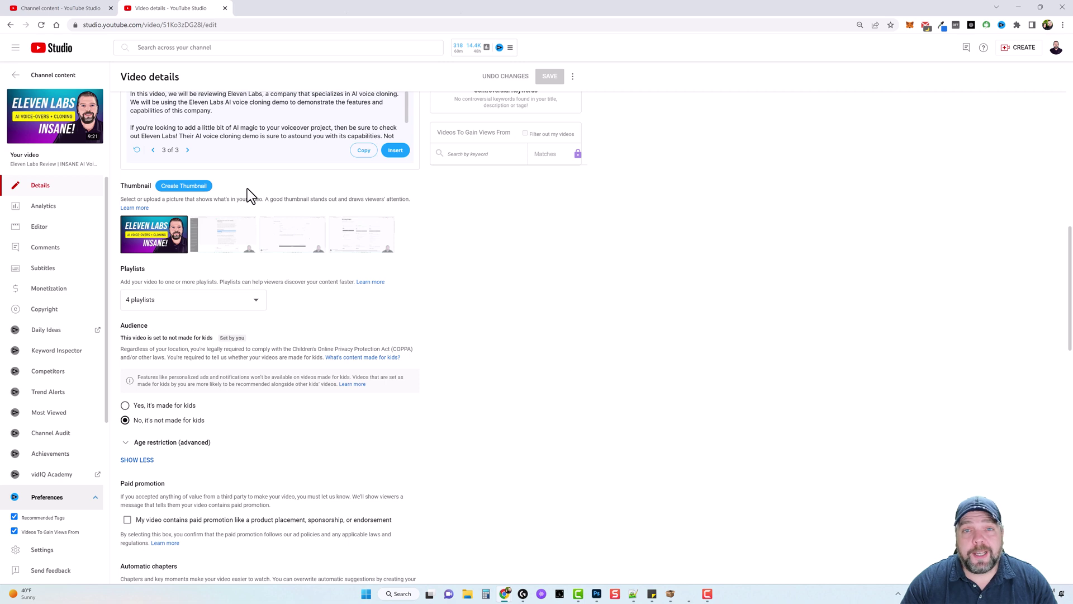
click(191, 185)
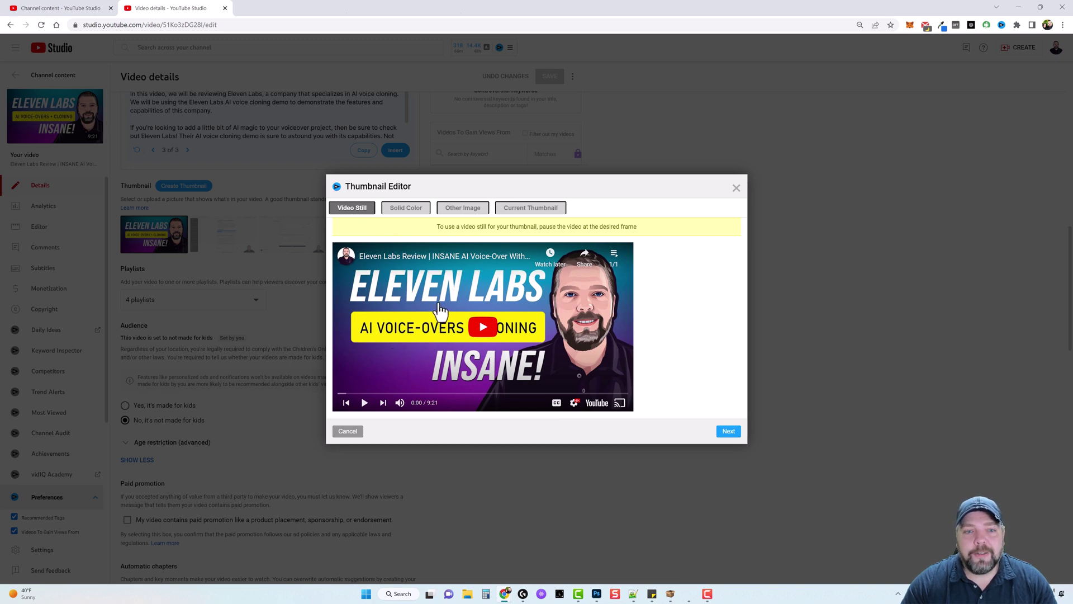
click(407, 208)
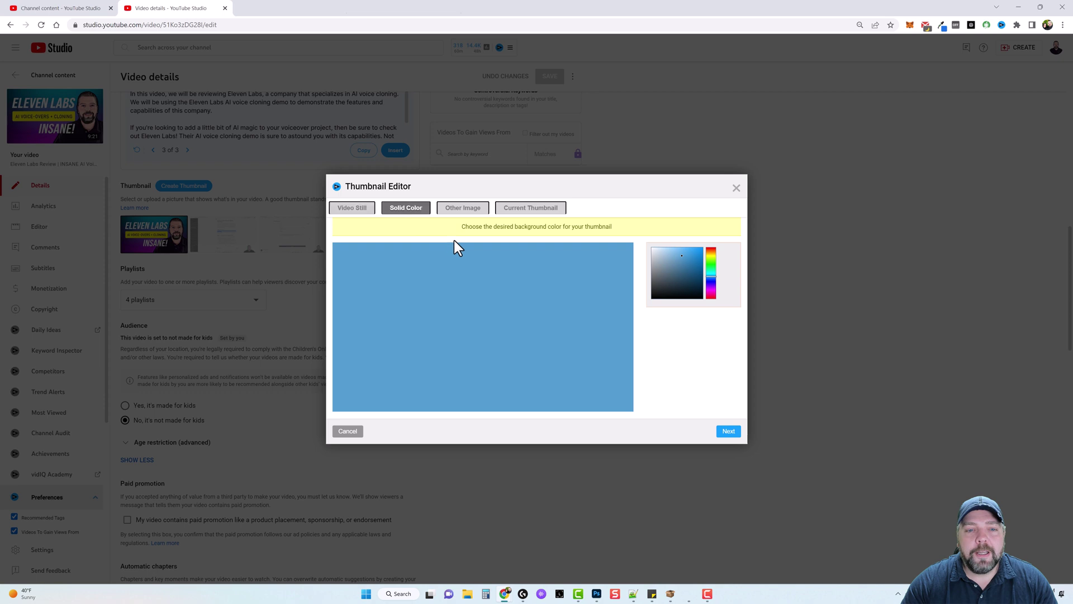
click(464, 211)
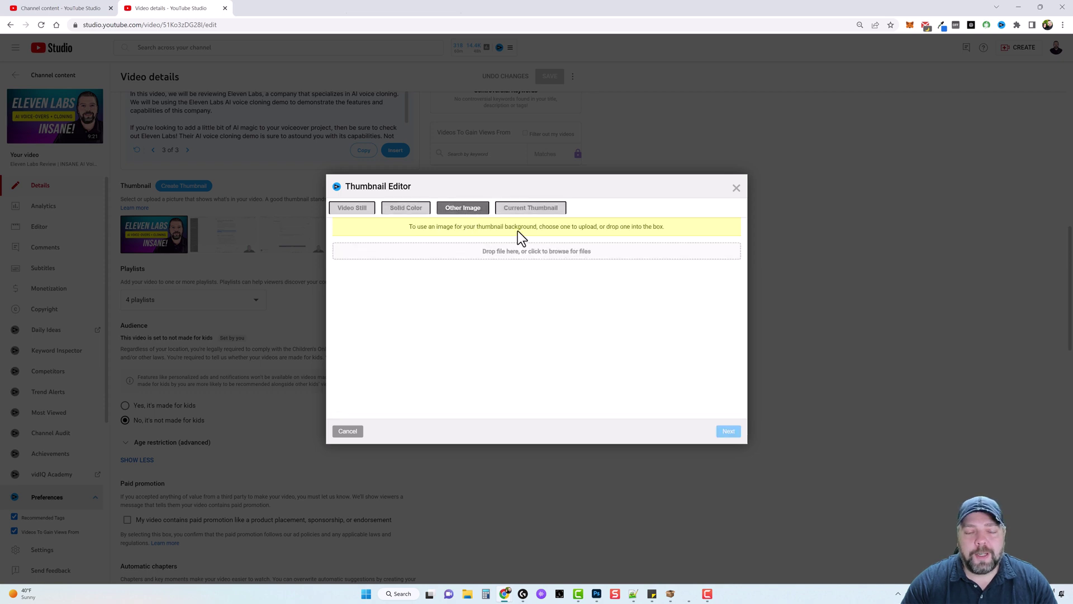
click(532, 210)
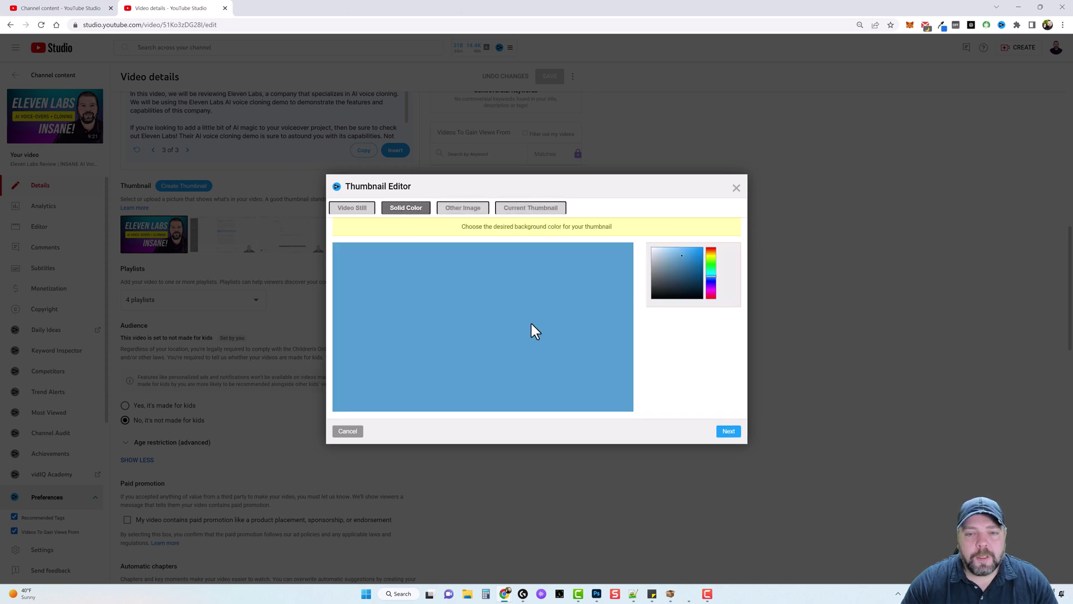
click(467, 211)
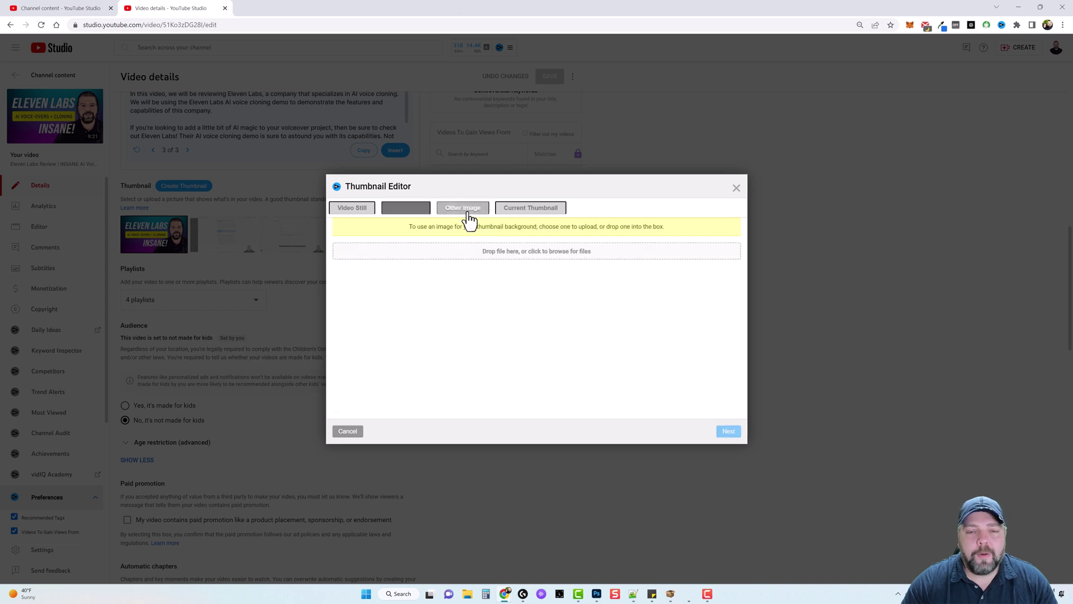
click(517, 210)
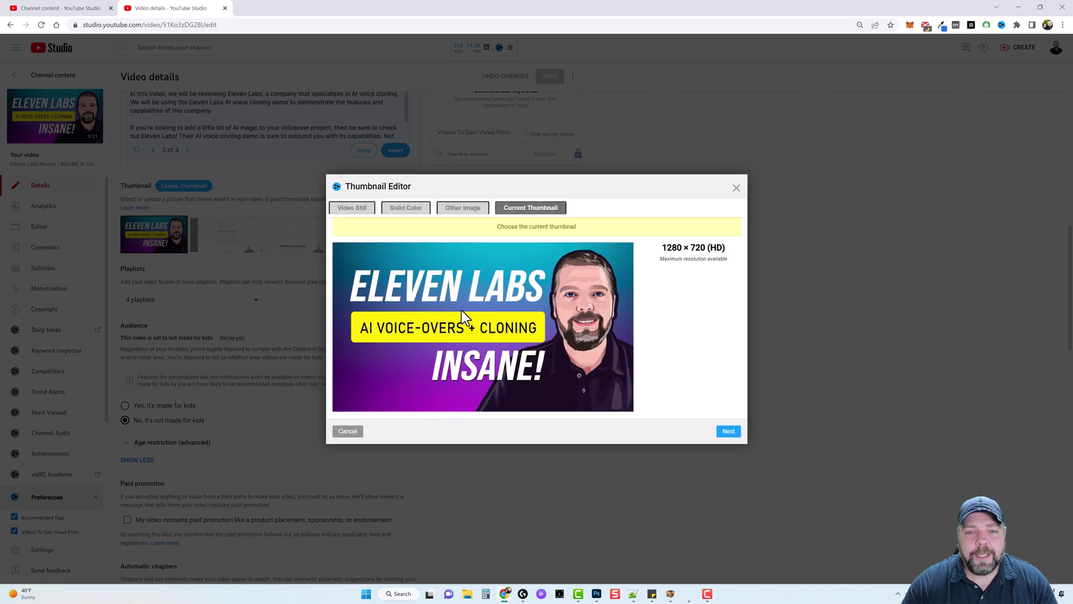
click(736, 188)
scroll(482, 467, down, 8)
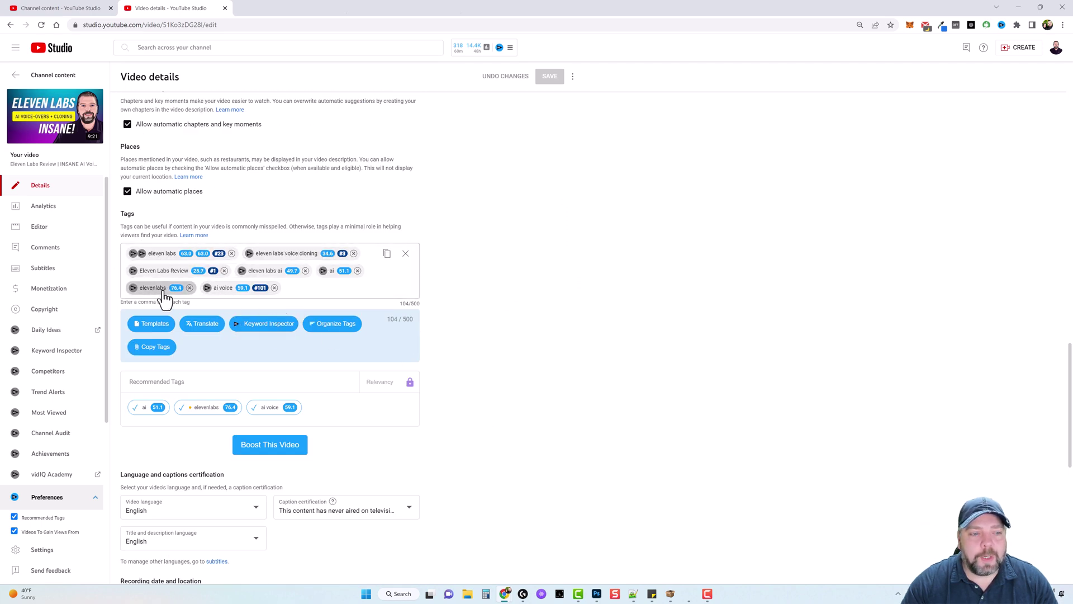
mouse_move(193, 256)
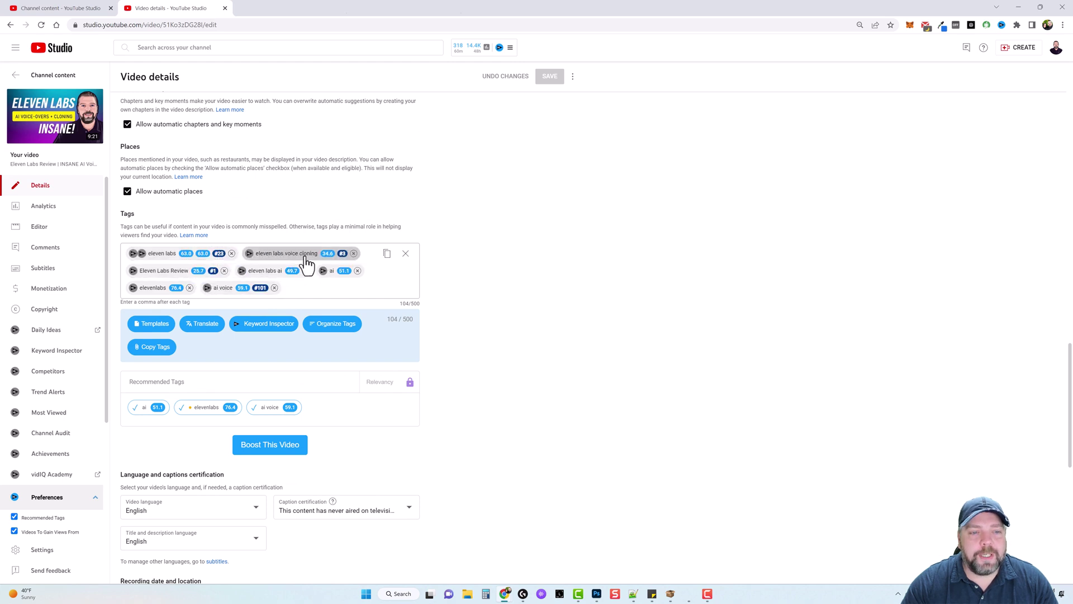
mouse_move(330, 259)
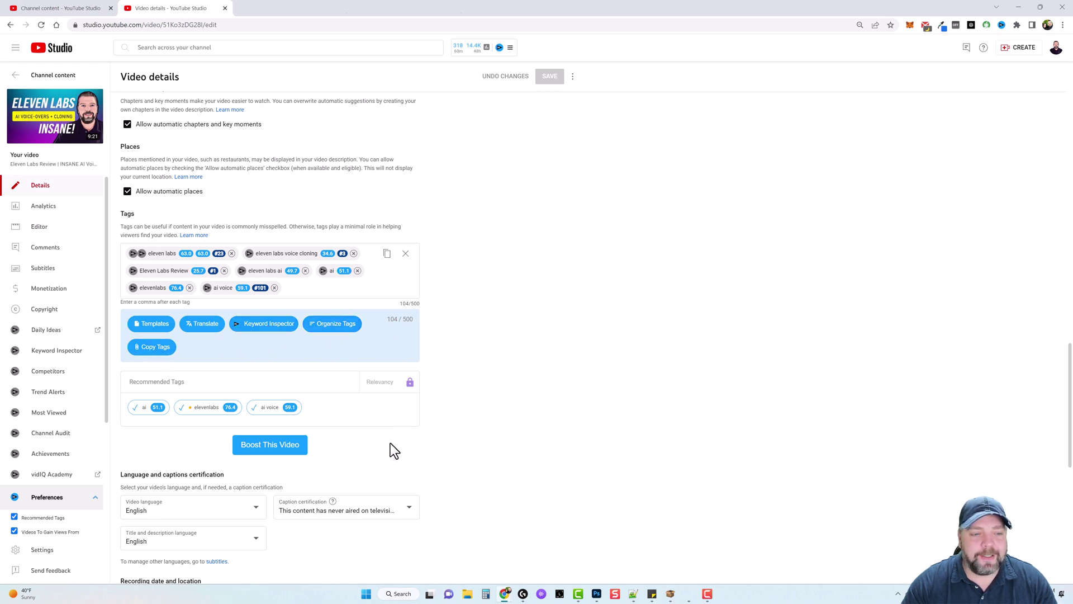
scroll(477, 427, down, 7)
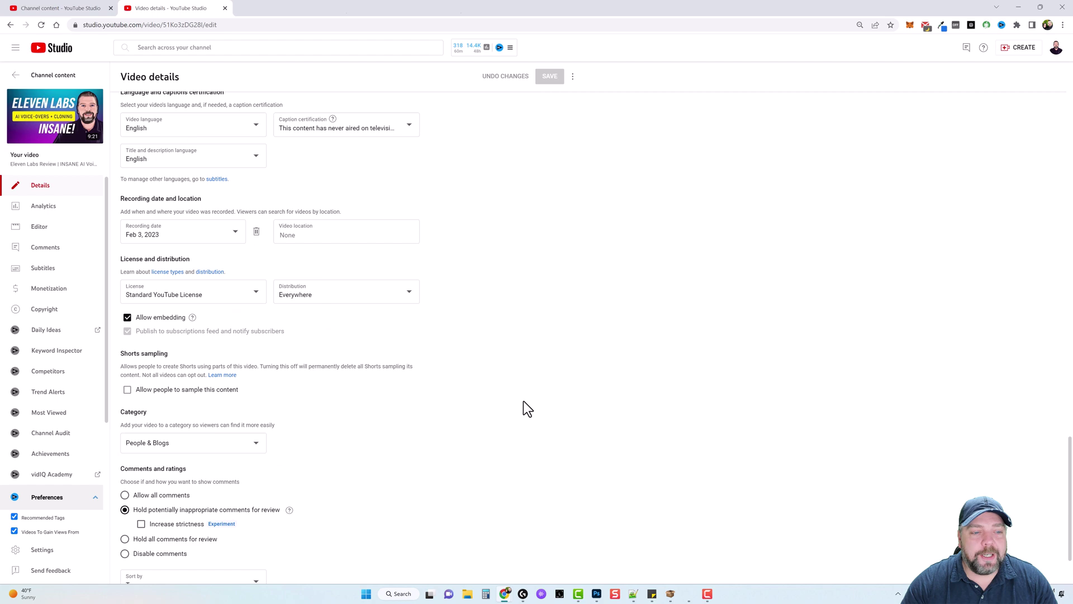
scroll(525, 391, up, 2)
scroll(527, 381, up, 1)
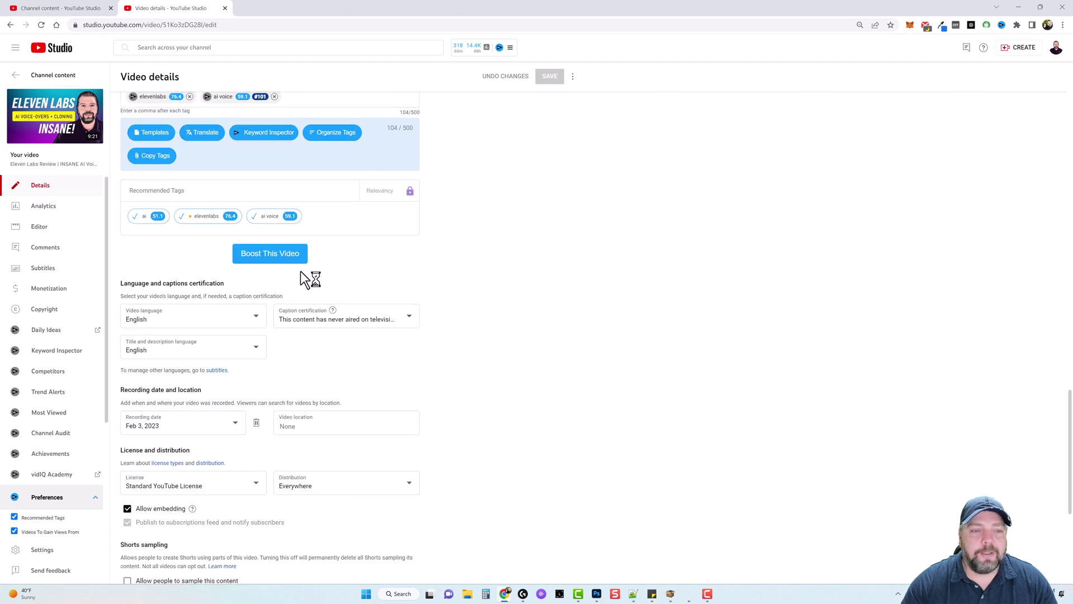
Use Boost This Video to load more recommended tags like text to speech and ai voice changer
click(270, 254)
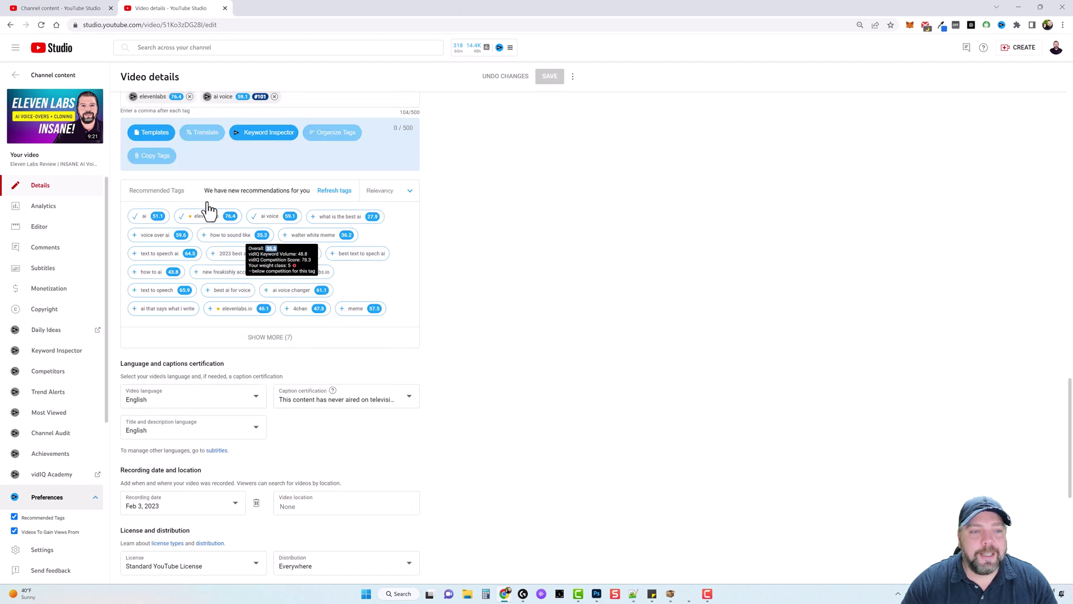
drag(203, 190, 311, 190)
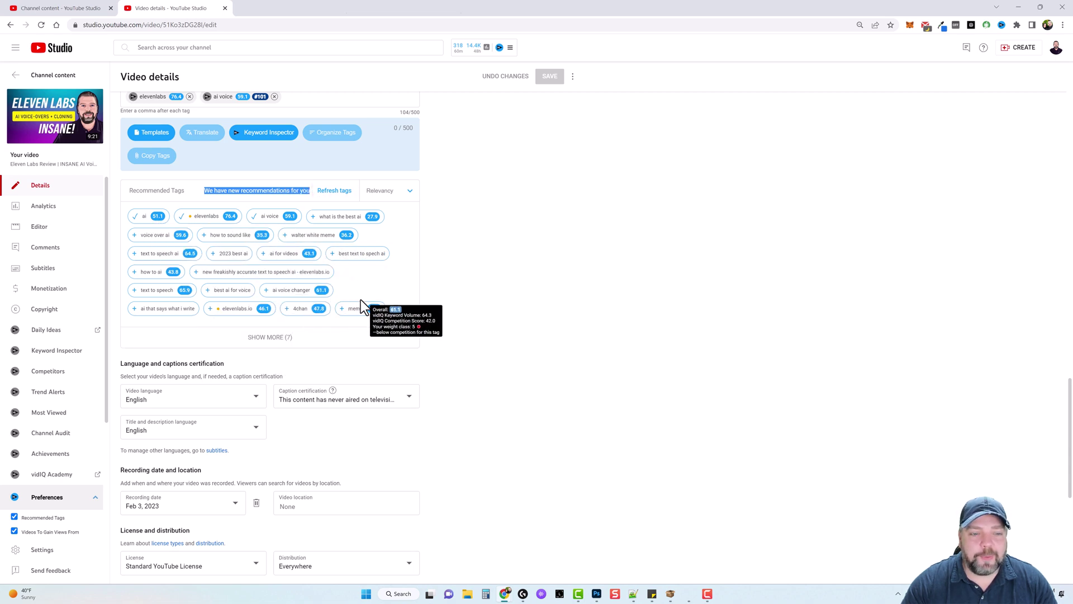
scroll(371, 372, up, 4)
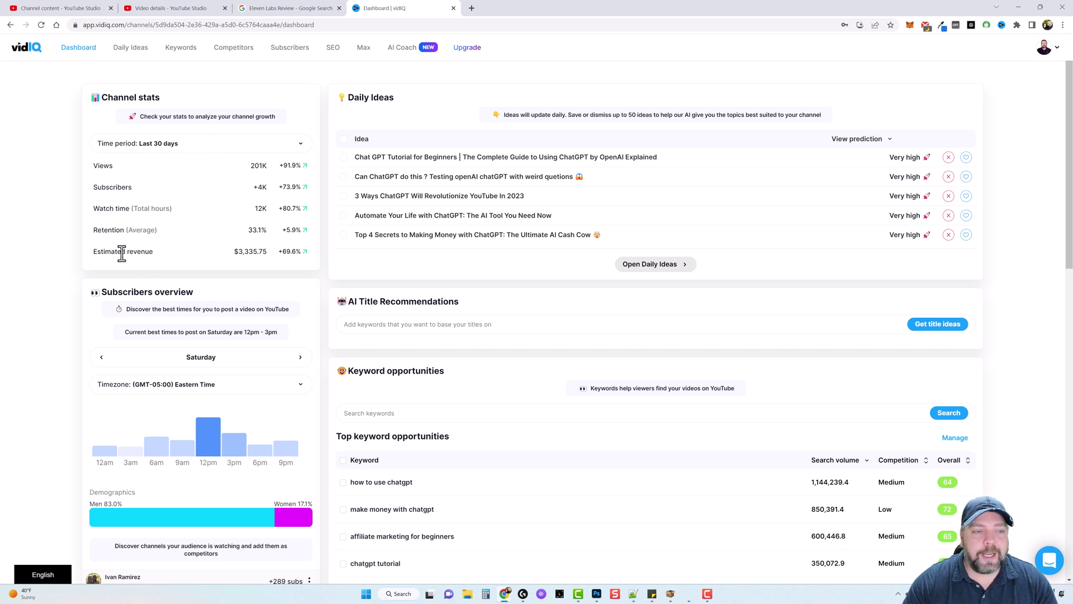
drag(92, 251, 164, 253)
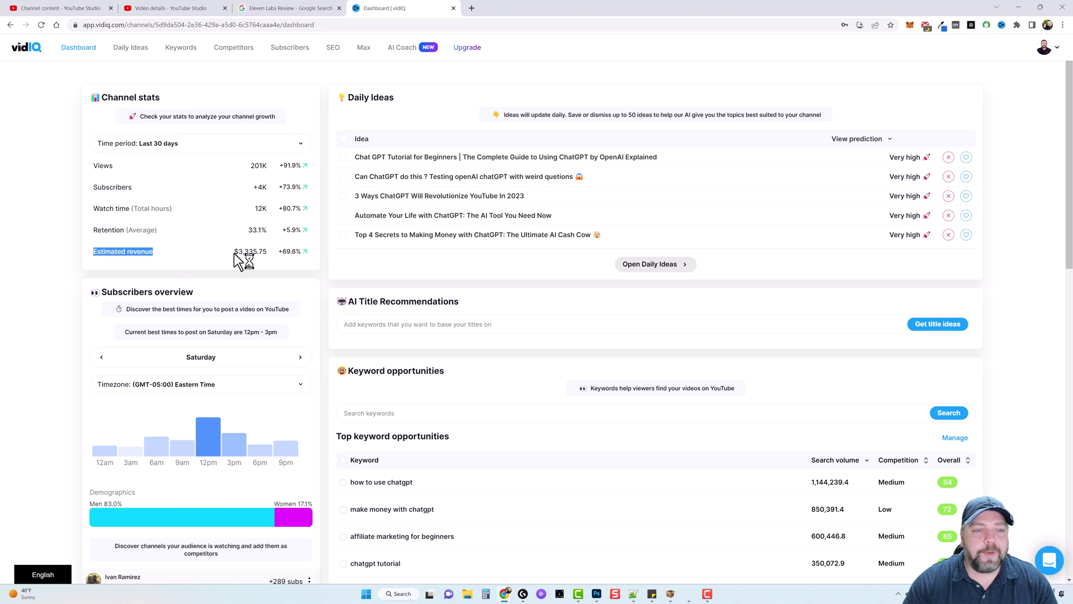
drag(233, 254, 261, 258)
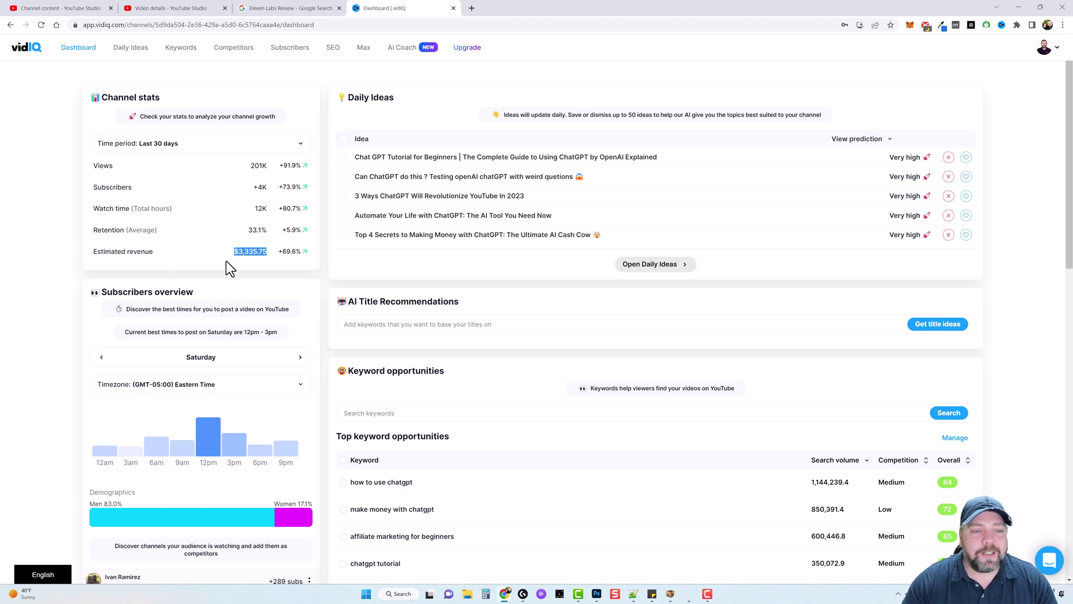
click(62, 267)
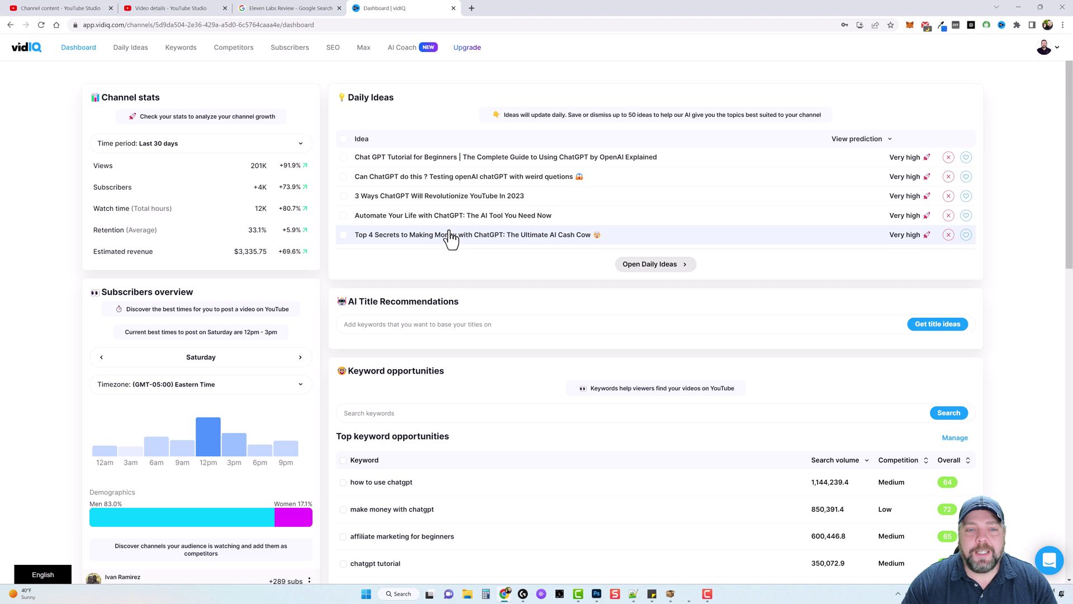
click(654, 265)
scroll(457, 226, down, 3)
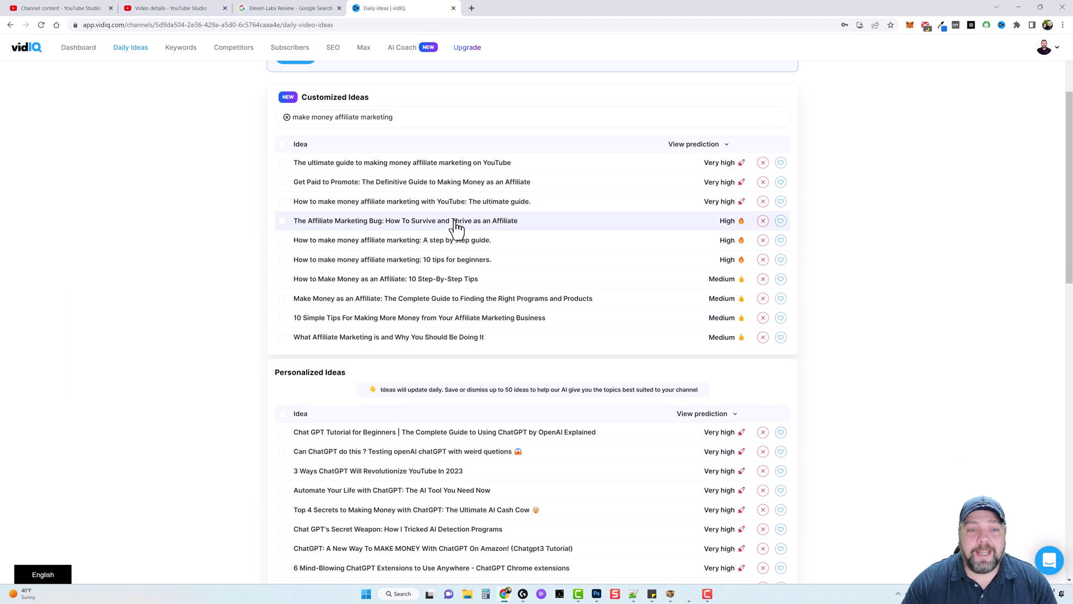
scroll(435, 222, down, 4)
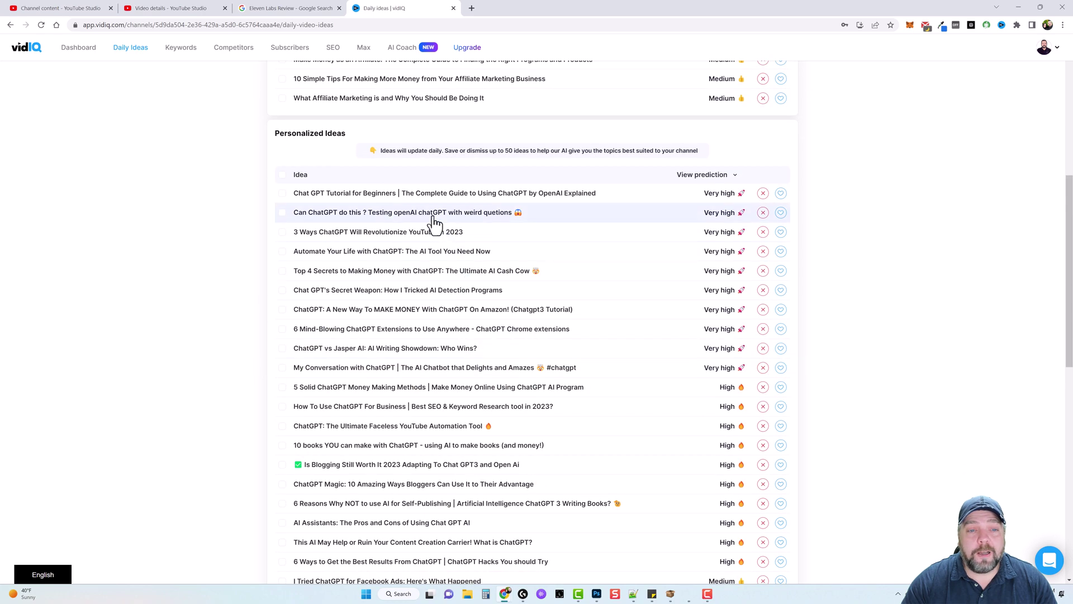
scroll(425, 306, down, 10)
scroll(426, 306, up, 12)
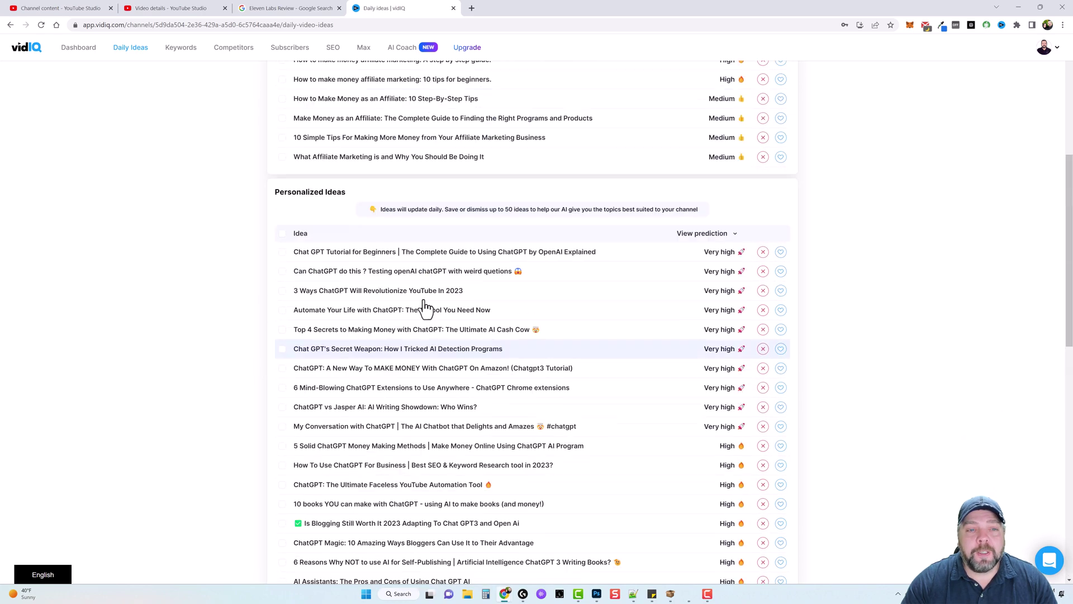
scroll(425, 306, up, 4)
drag(370, 121, 302, 120)
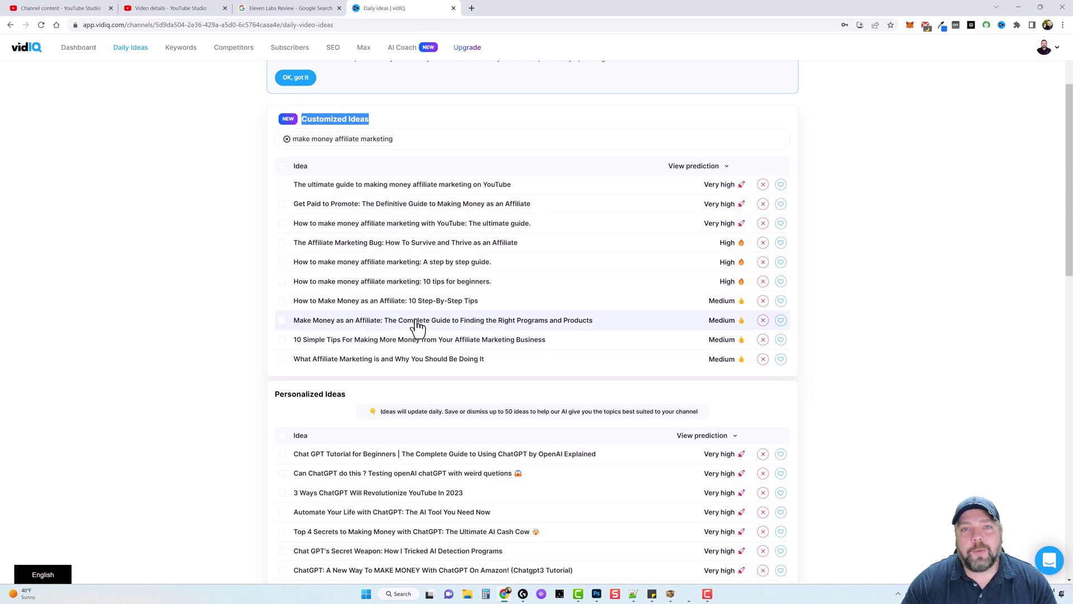
key(alt+Left)
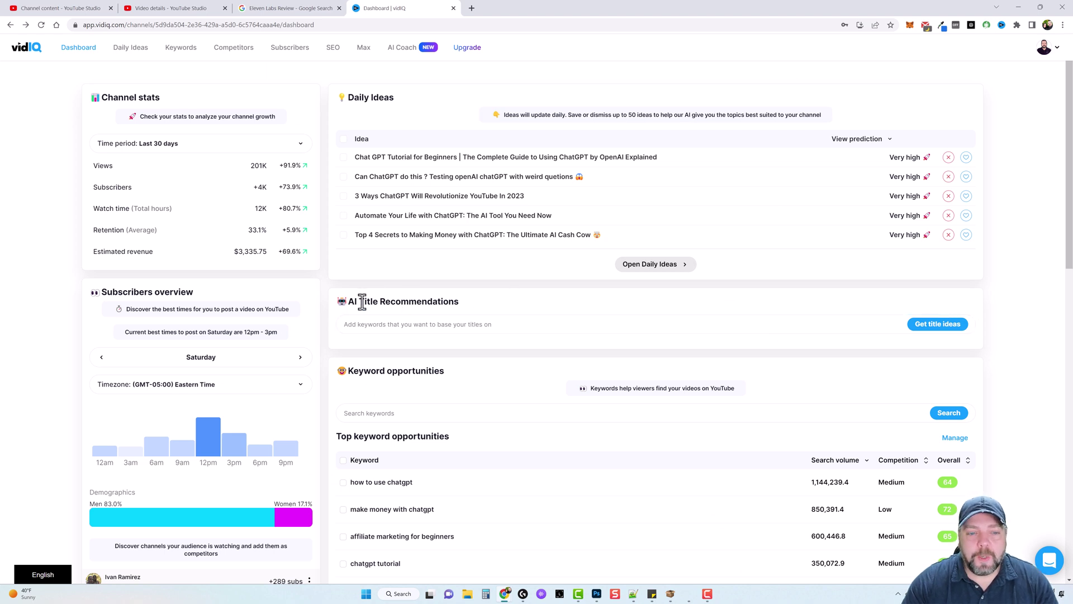
Enter the suggested keyword 'how to use chatgpt' and generate five AI title ideas
drag(347, 302, 495, 301)
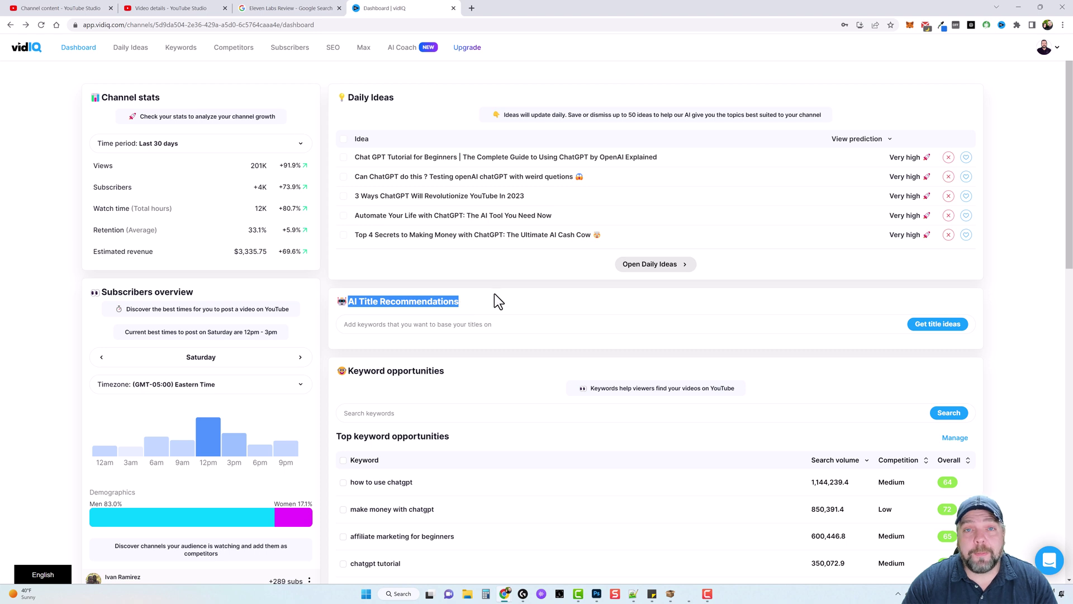
click(495, 293)
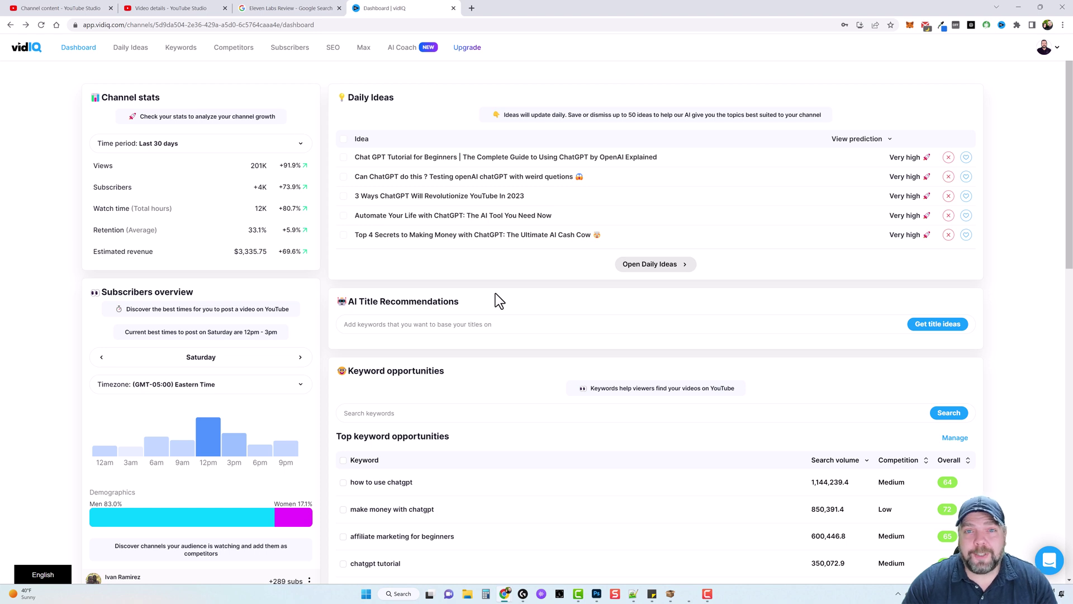
click(402, 322)
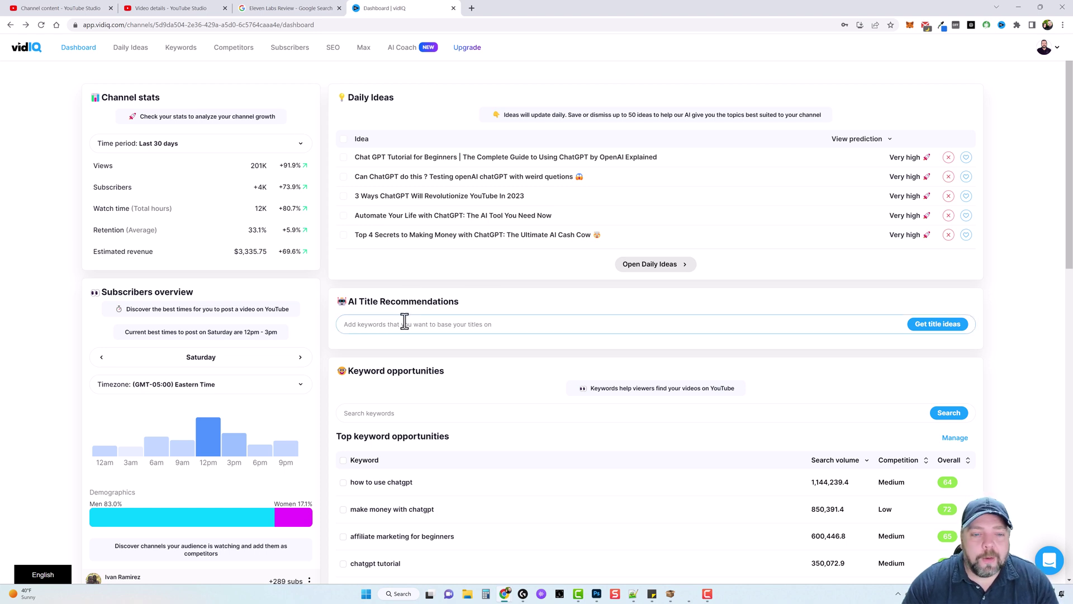
click(397, 346)
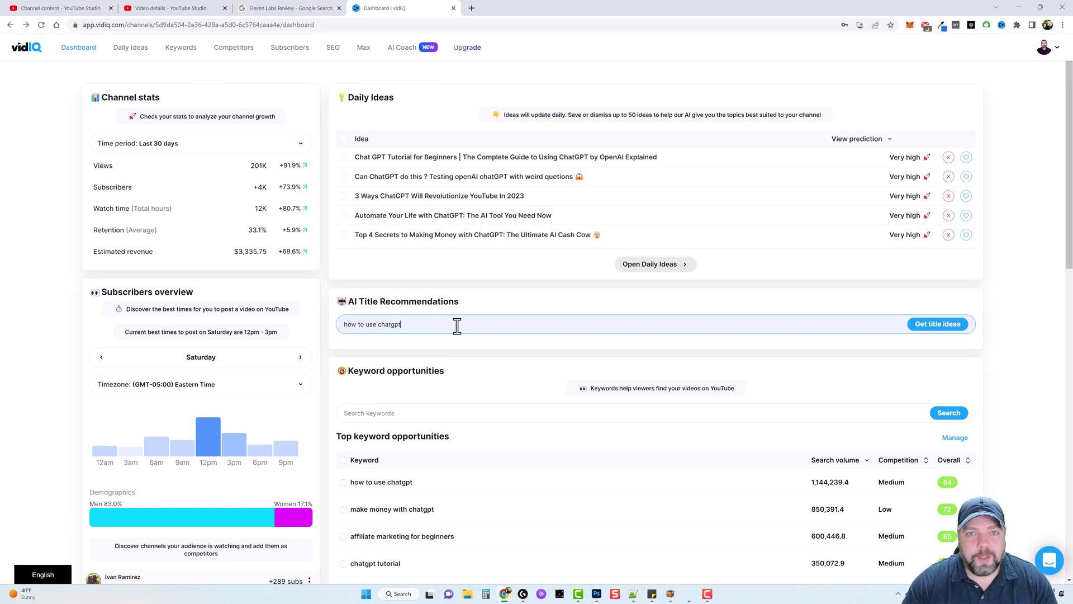
drag(347, 324, 443, 324)
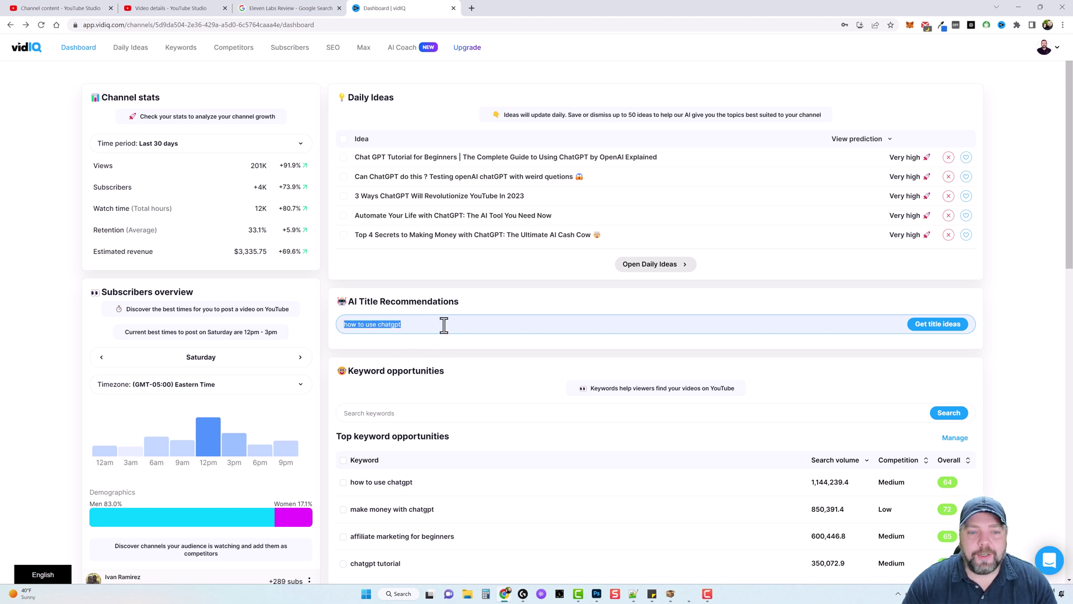
click(433, 324)
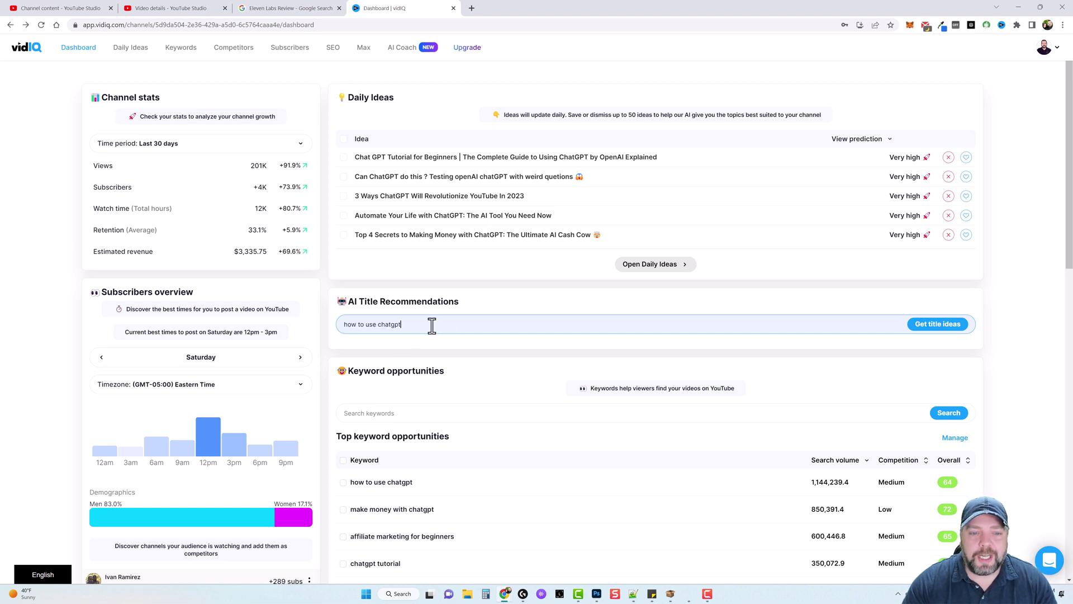
click(933, 327)
scroll(1001, 353, down, 3)
scroll(923, 314, down, 2)
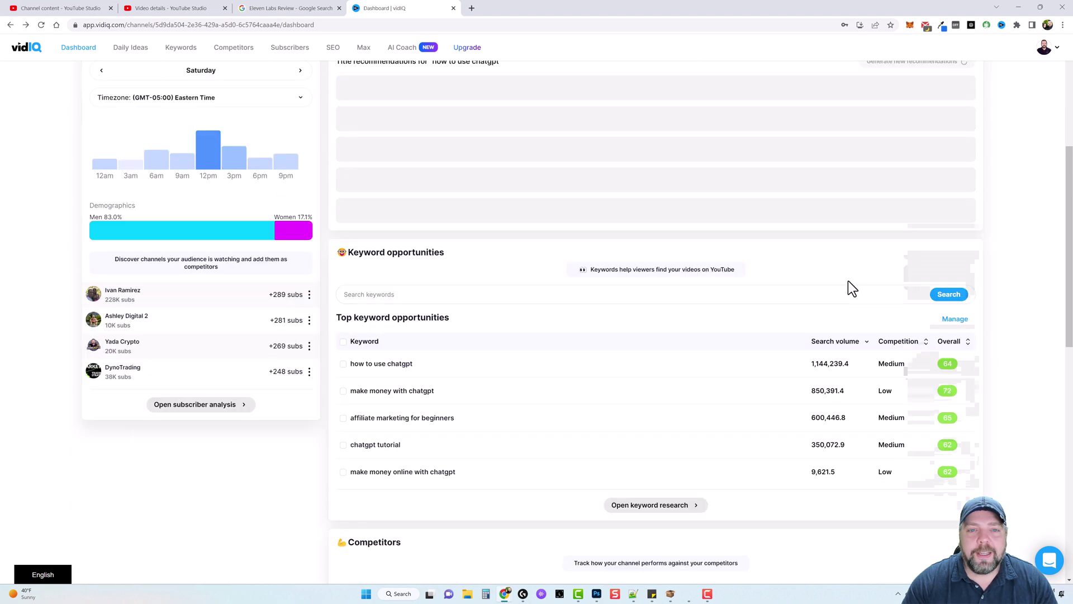
scroll(805, 273, up, 1)
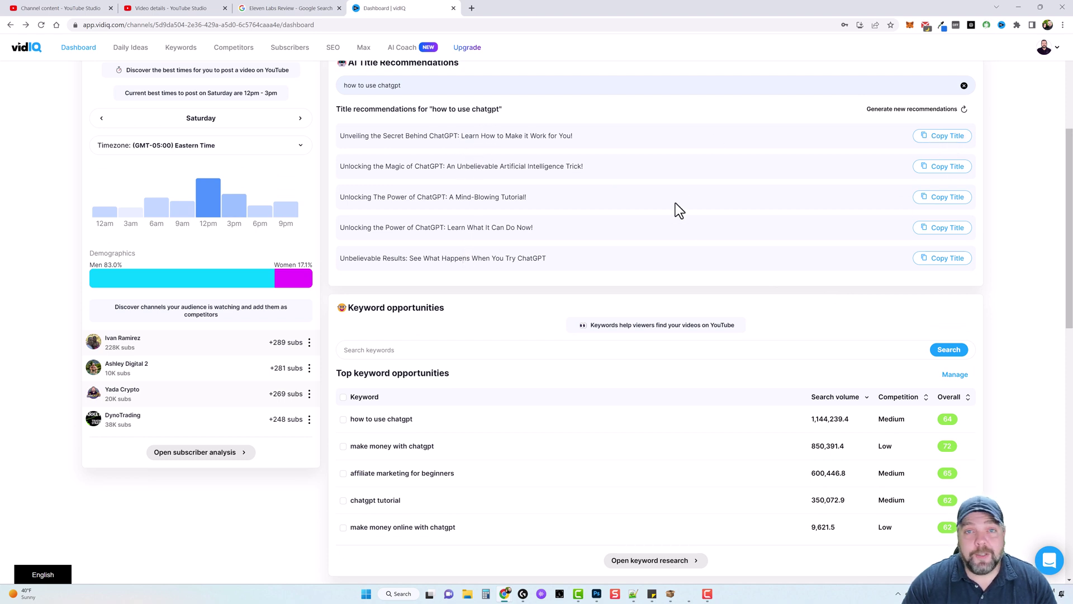
Check the Keyword opportunities column tooltips, then go to the Daily Ideas page
scroll(559, 246, down, 2)
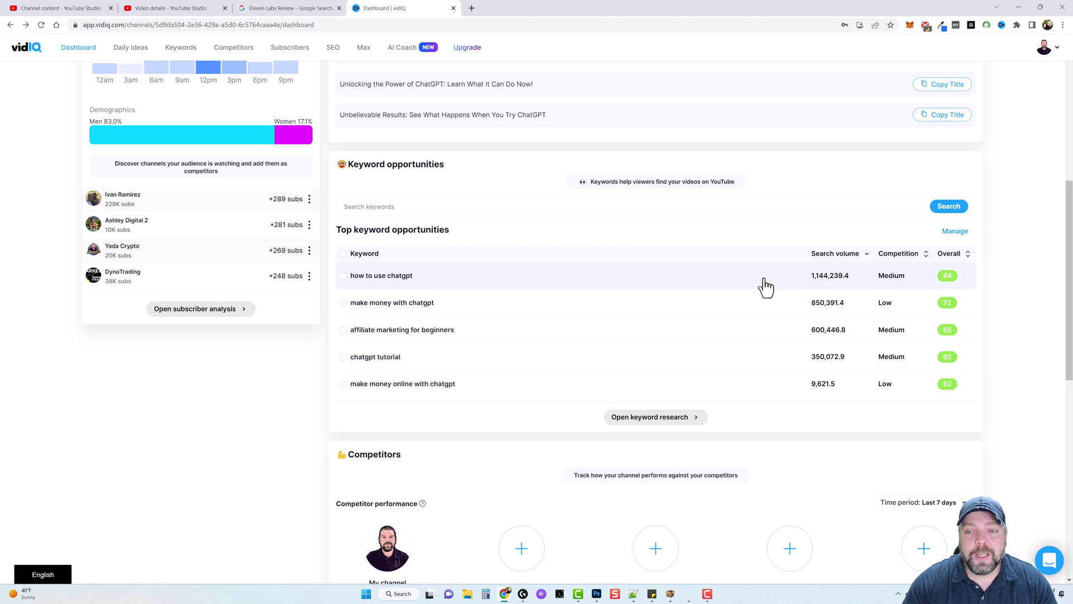
mouse_move(833, 260)
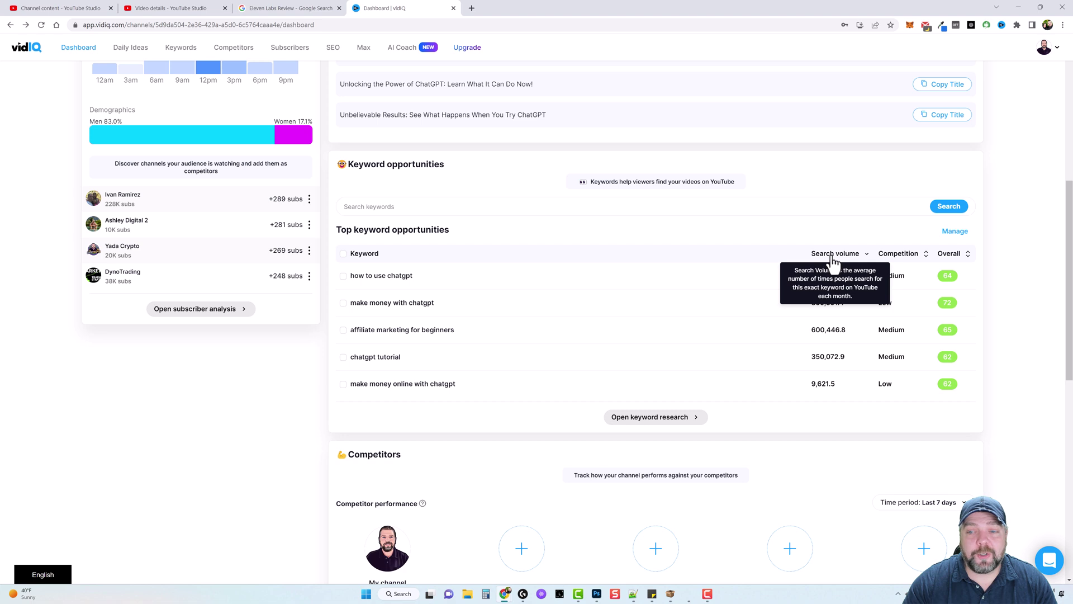
mouse_move(952, 260)
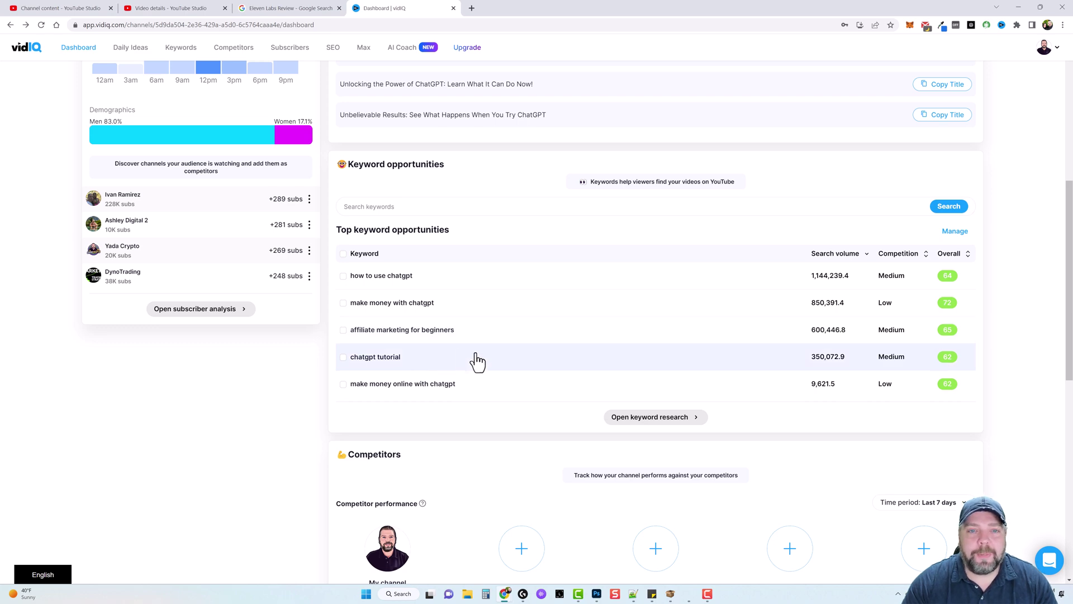
scroll(474, 364, up, 7)
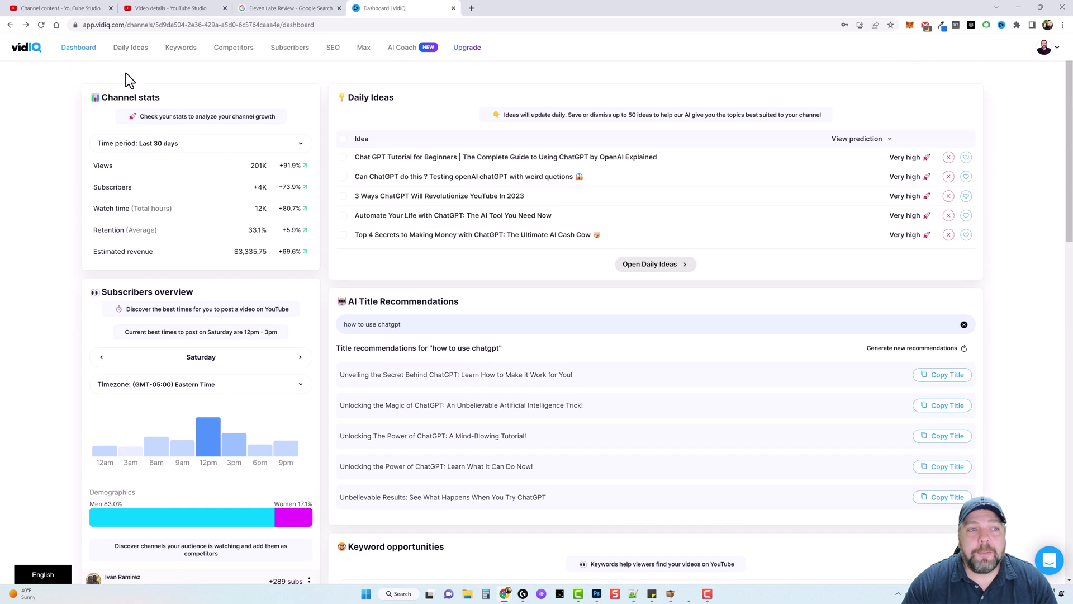
click(133, 54)
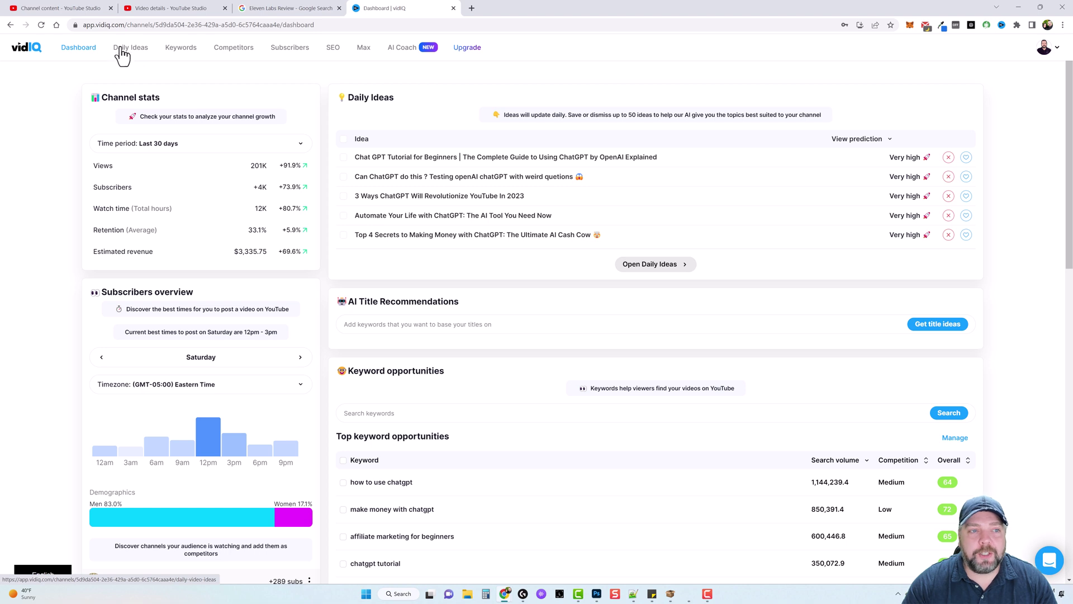
click(175, 50)
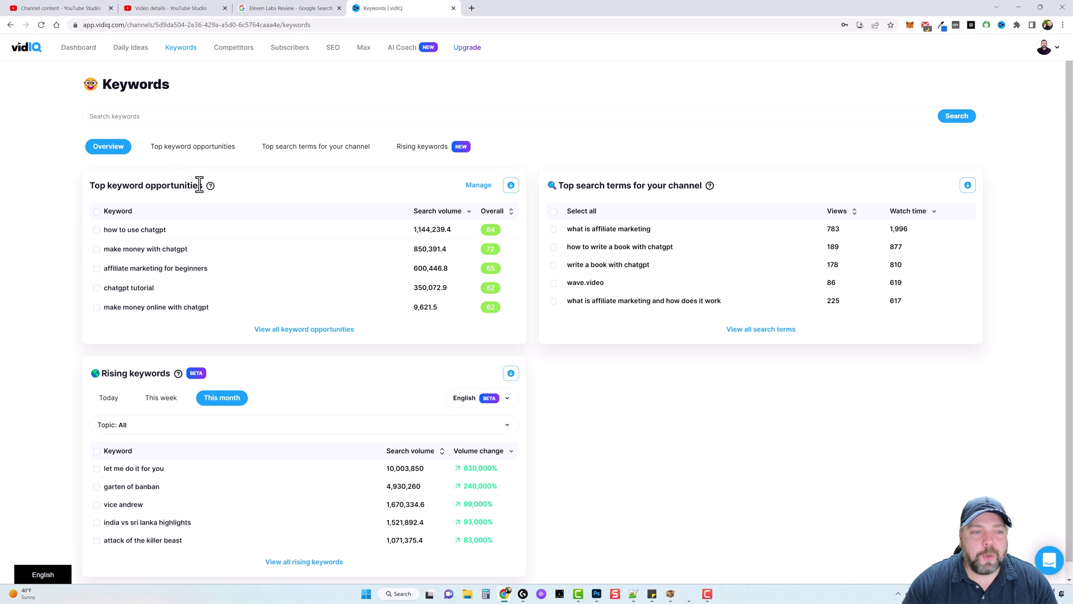
scroll(105, 337, down, 1)
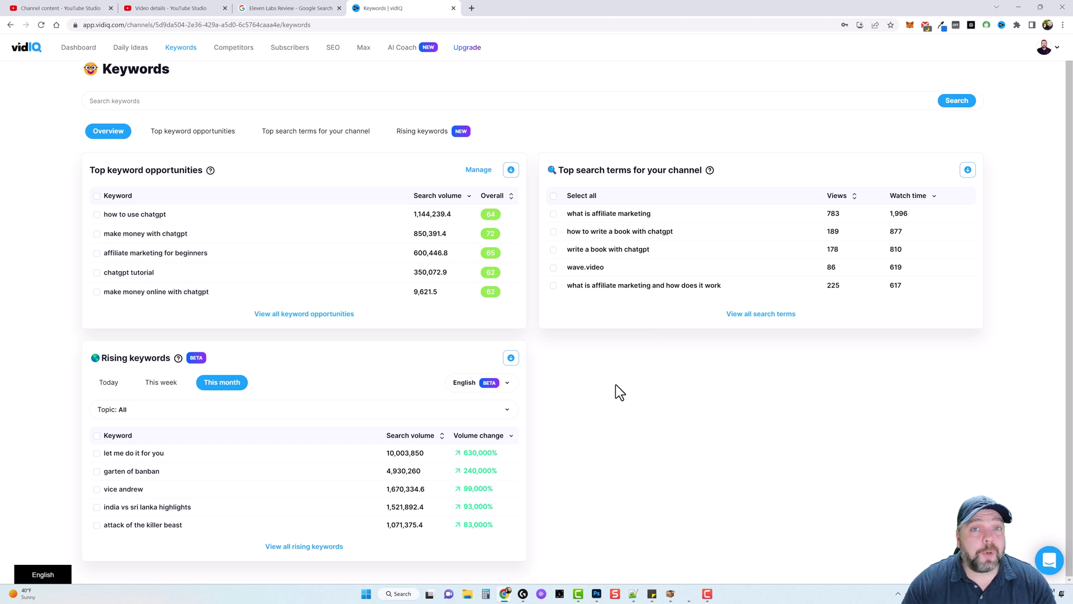
Open the full Top keyword opportunities list and scroll down to terms like make money with chat gpt
click(188, 137)
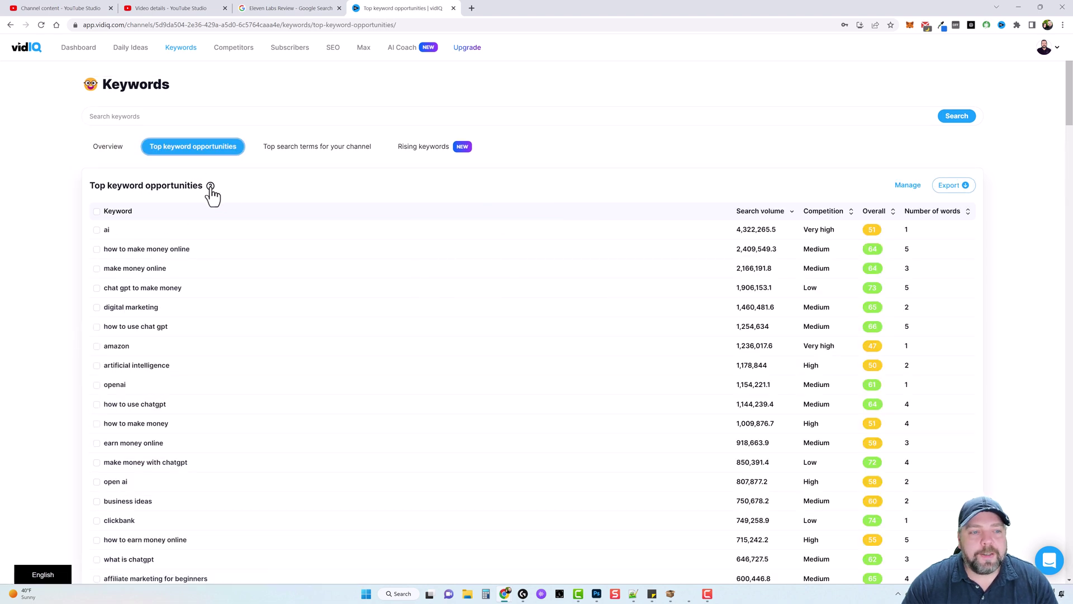
mouse_move(211, 188)
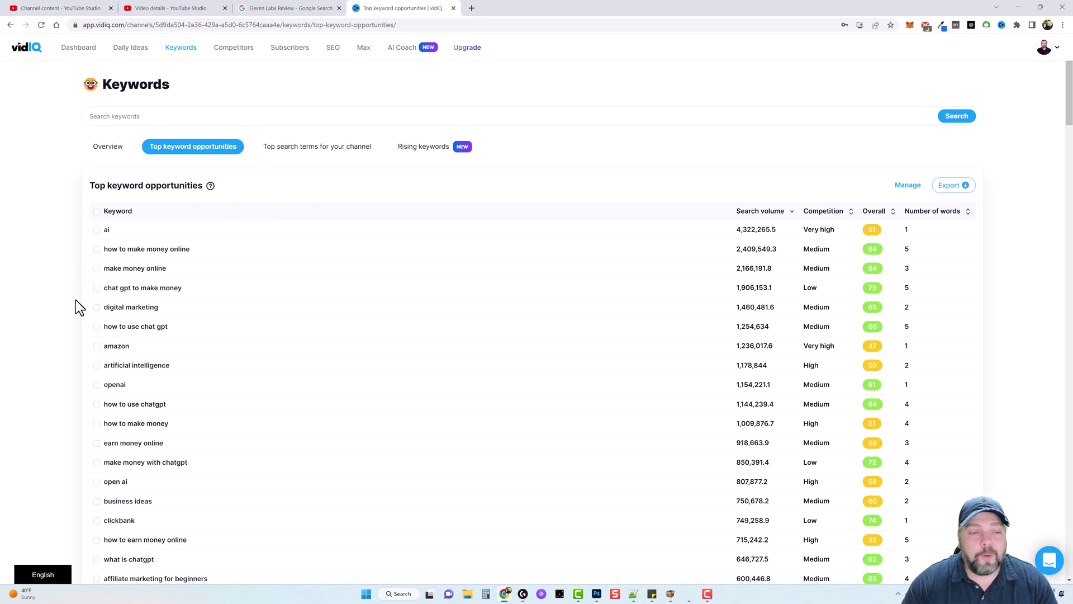
scroll(132, 211, down, 4)
scroll(162, 319, down, 3)
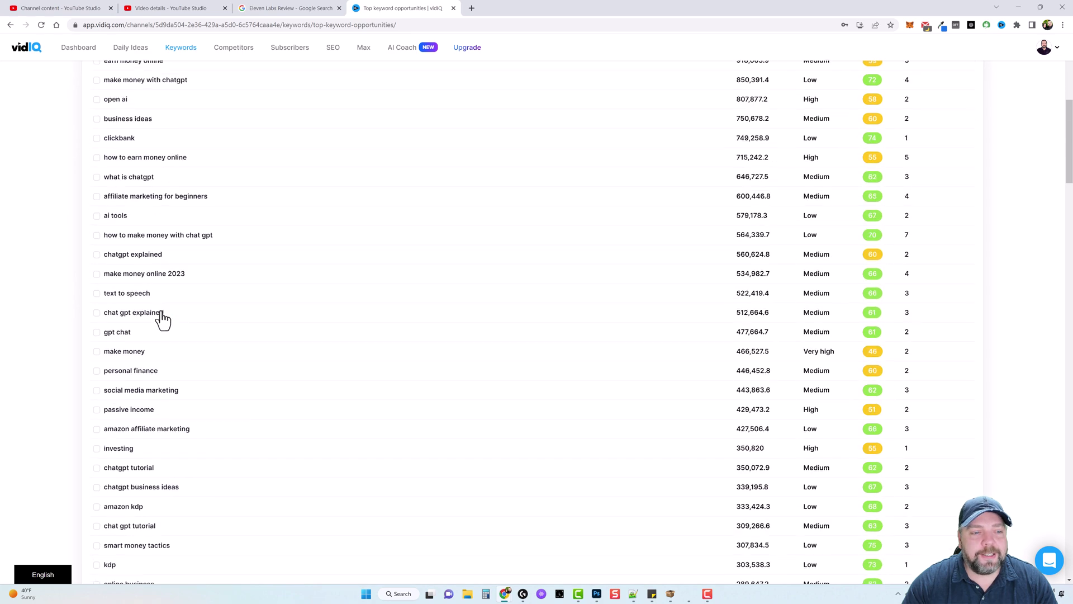
scroll(675, 303, up, 1)
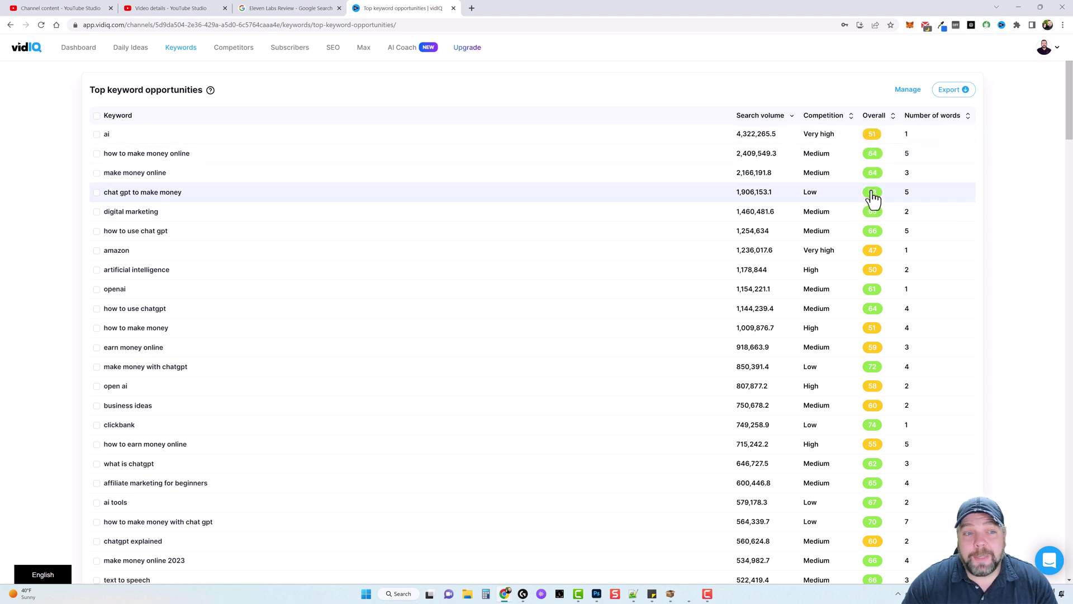
scroll(336, 304, down, 4)
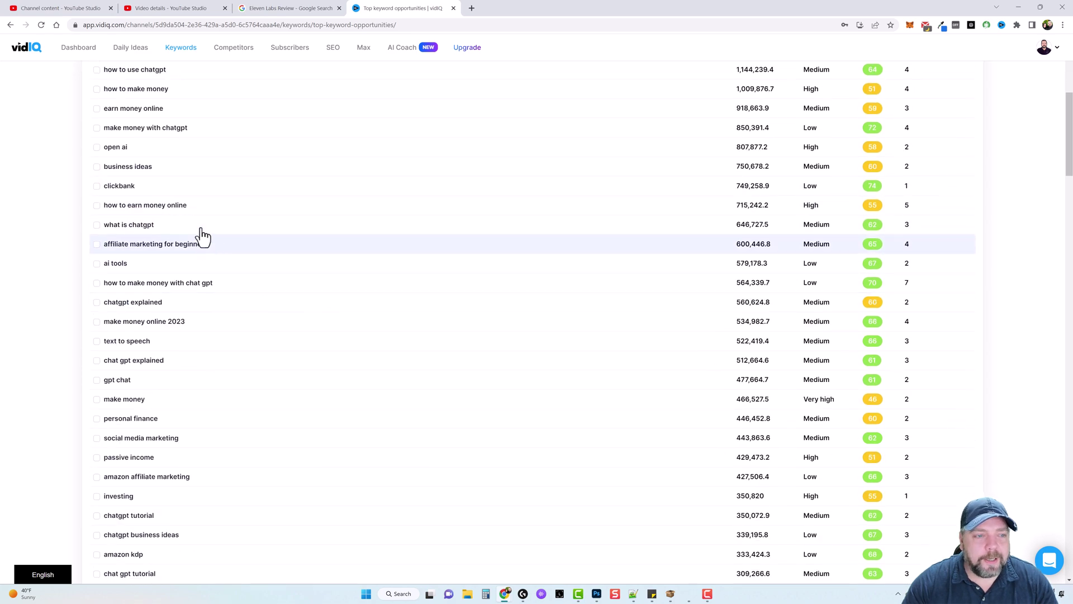
scroll(144, 233, down, 3)
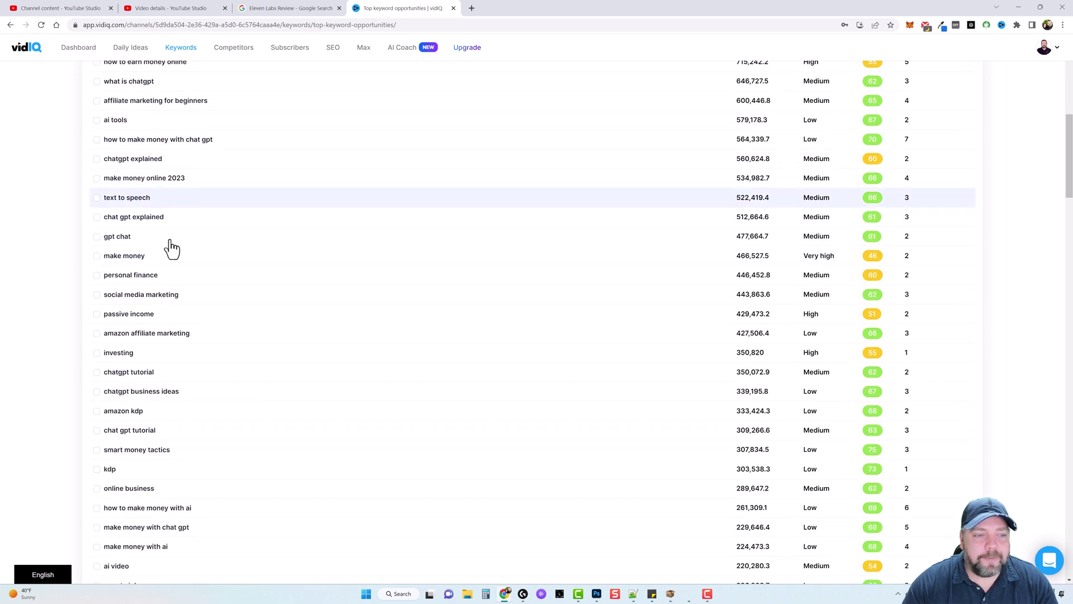
scroll(170, 244, down, 2)
scroll(171, 300, down, 2)
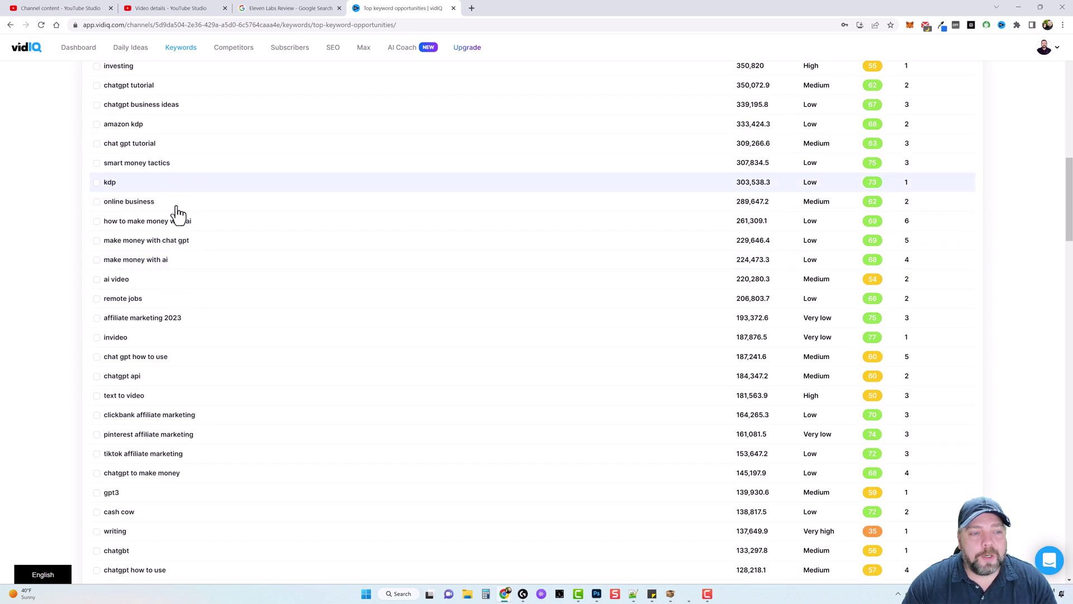
scroll(207, 398, up, 15)
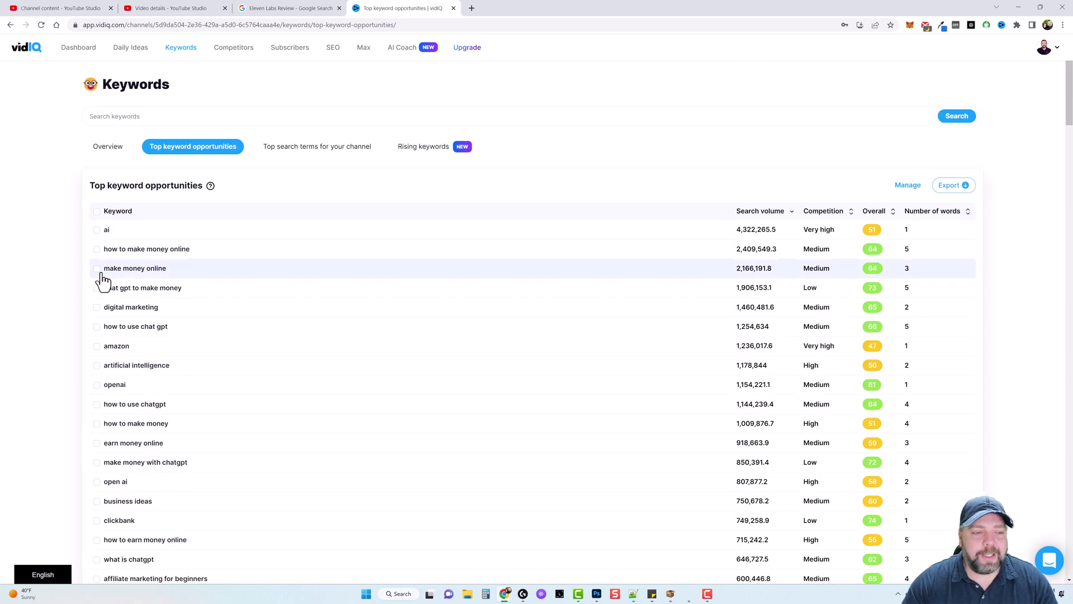
scroll(61, 296, down, 3)
scroll(56, 327, down, 2)
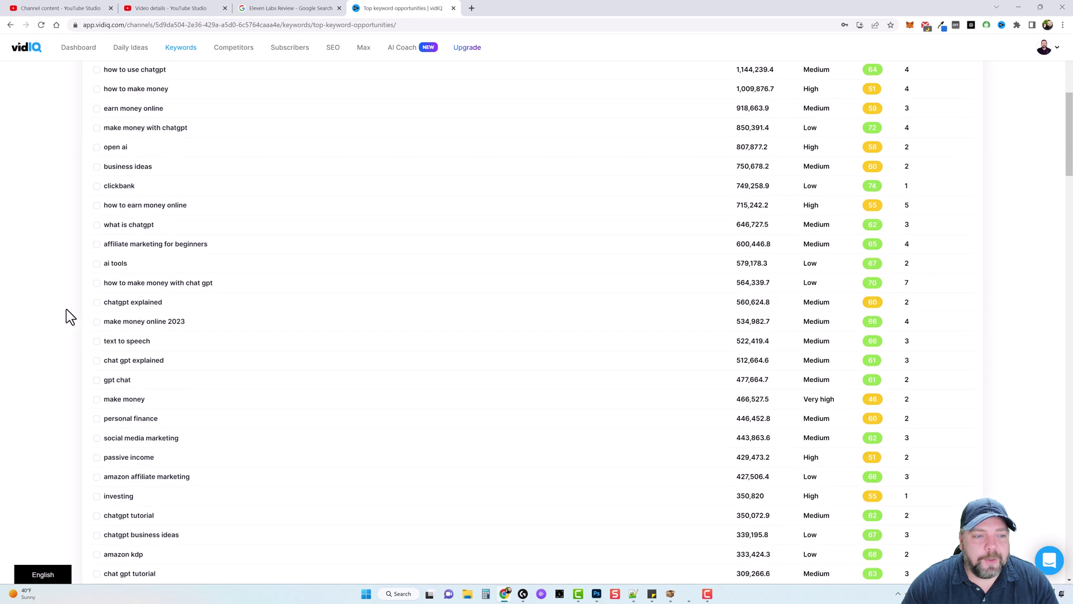
scroll(241, 269, down, 2)
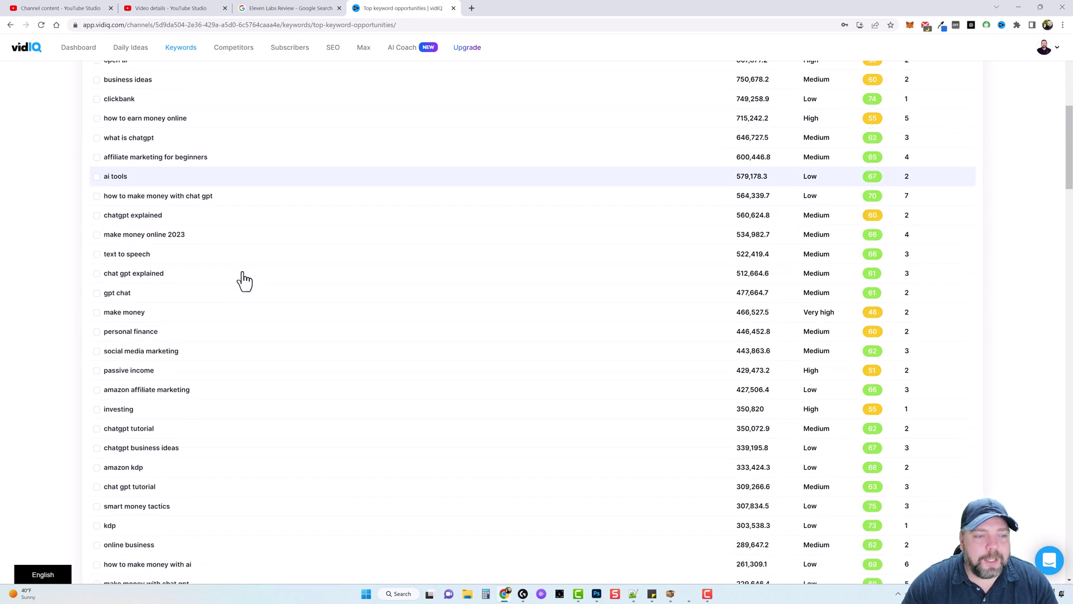
scroll(239, 300, down, 3)
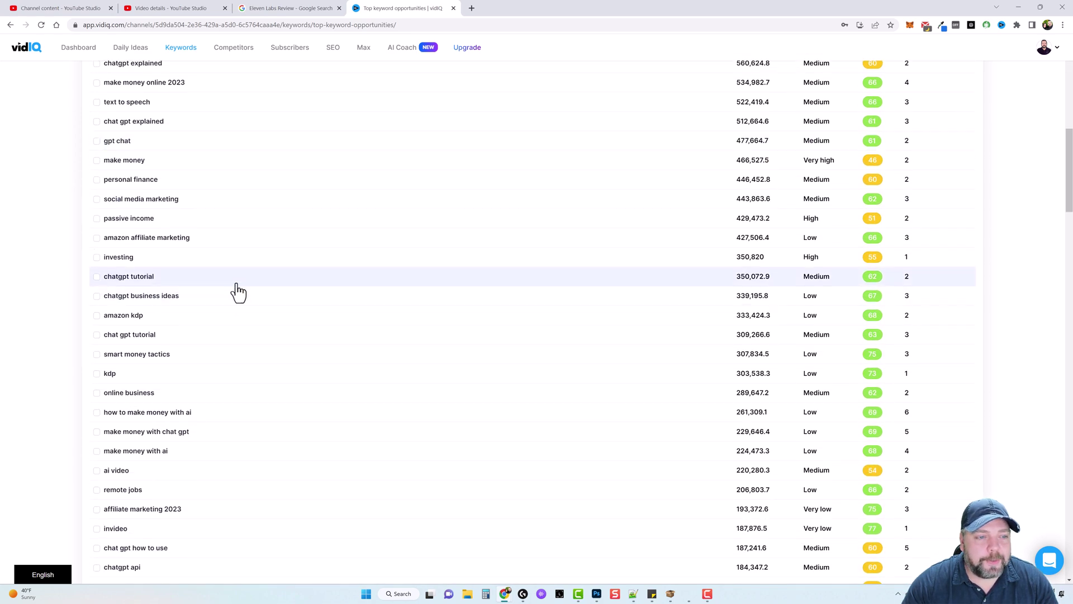
scroll(238, 290, down, 4)
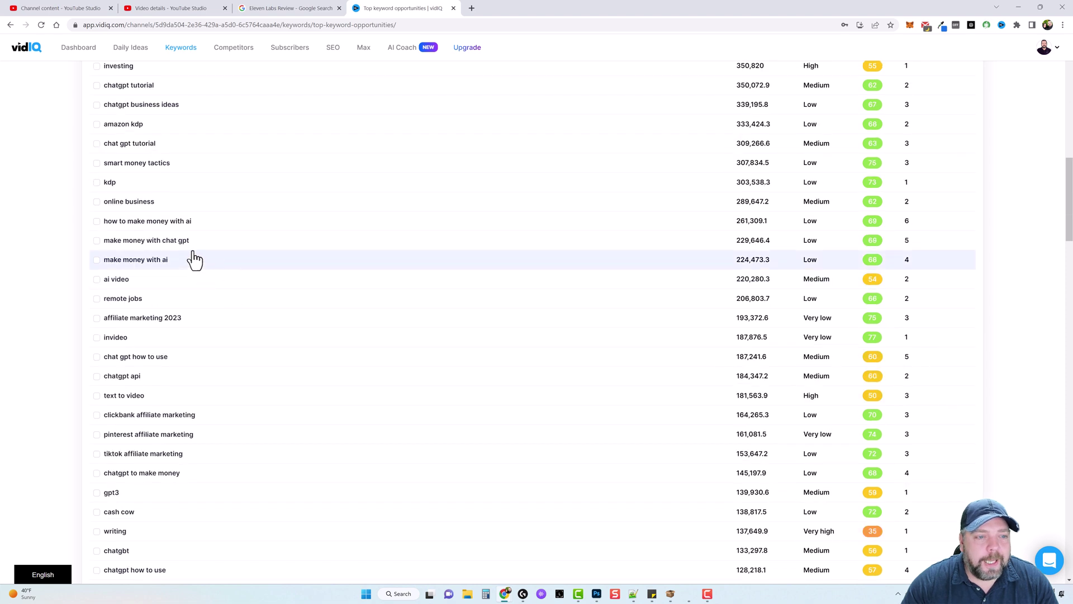
Open research for 'make money with chat gpt' and list all 176 question keywords
click(163, 245)
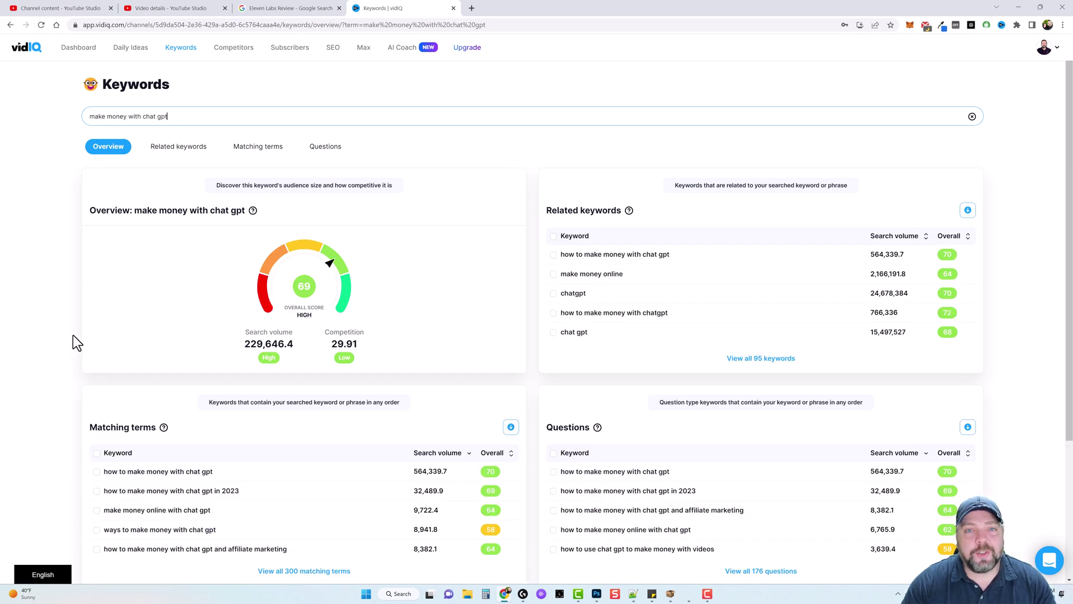
scroll(72, 335, down, 2)
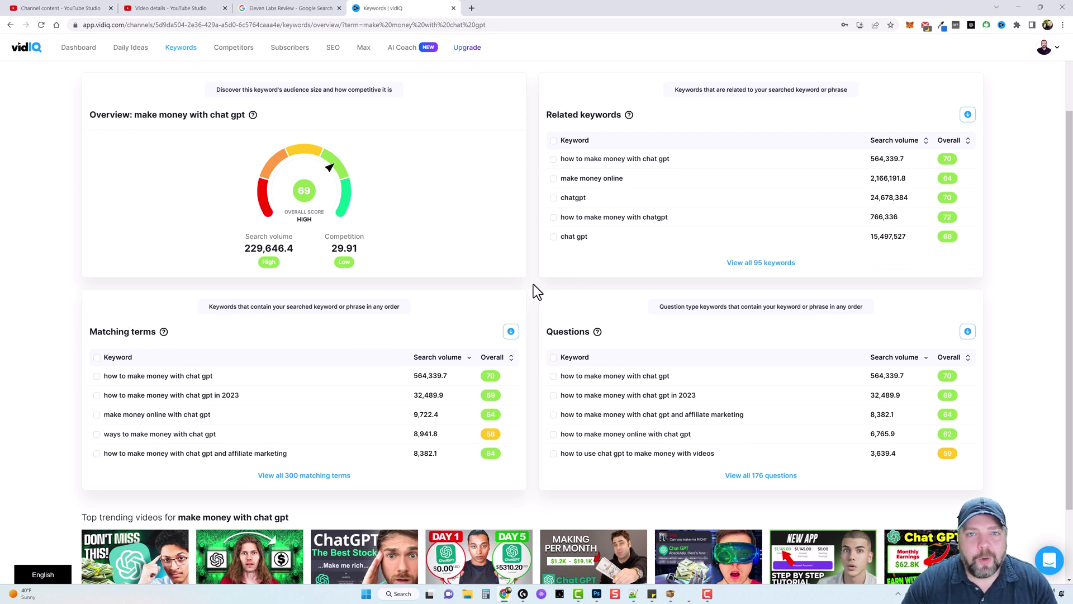
drag(545, 333, 589, 331)
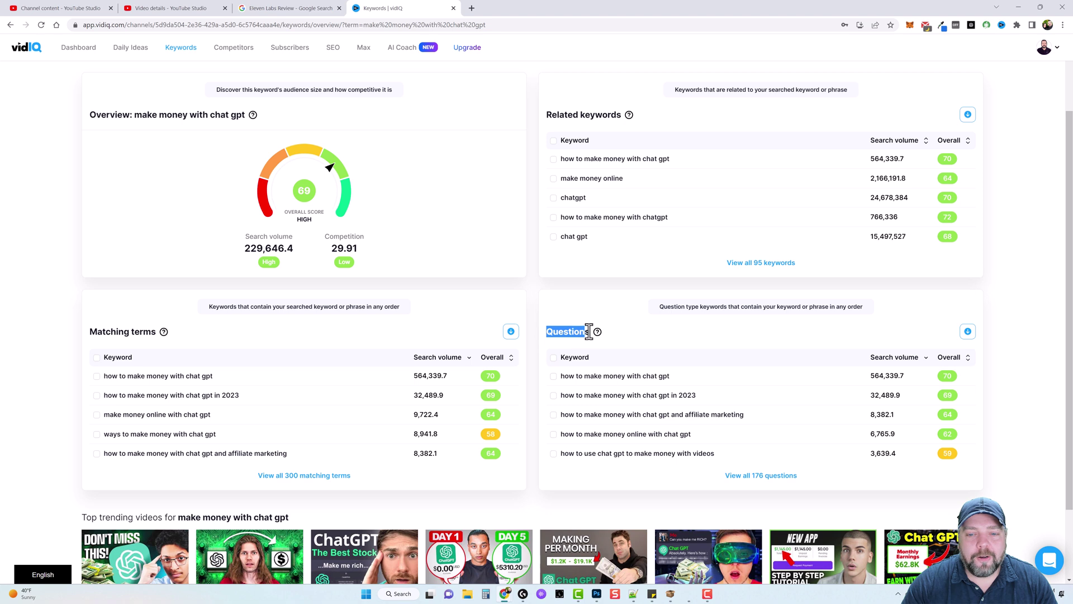
click(610, 311)
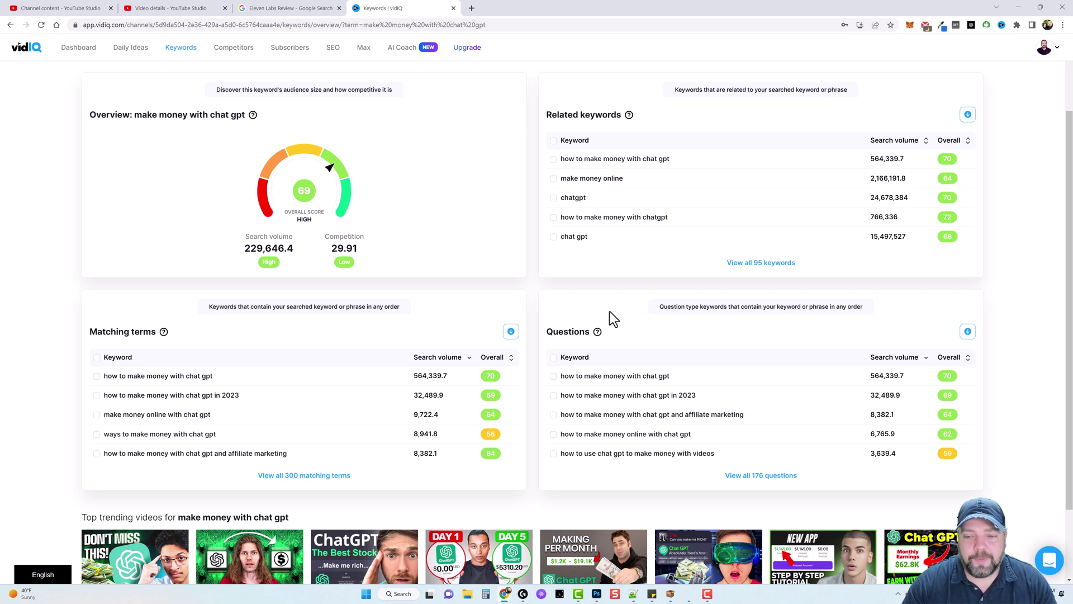
click(762, 476)
scroll(475, 369, down, 3)
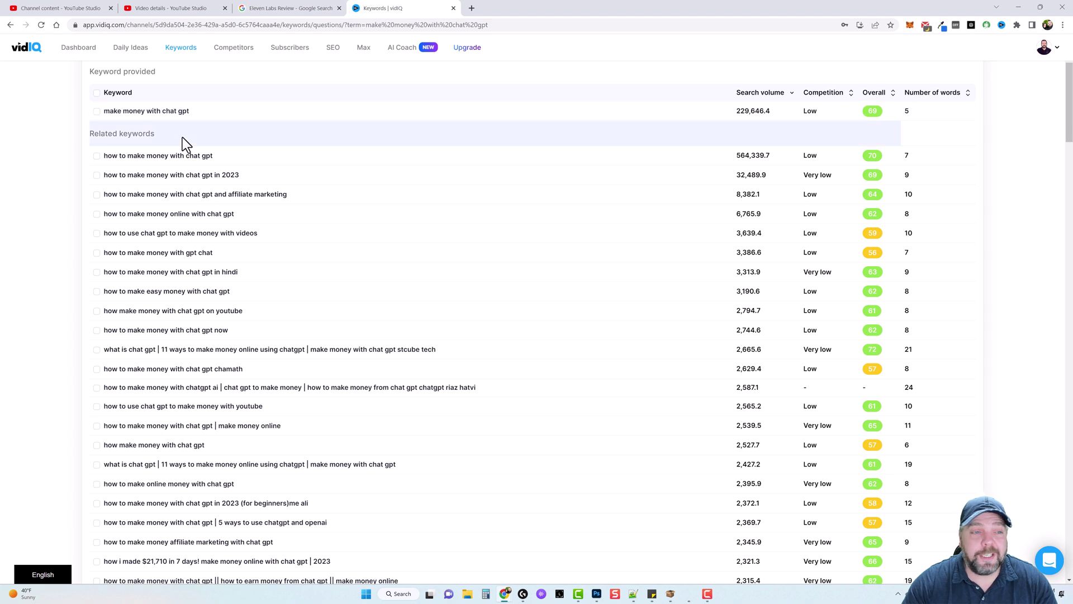
scroll(187, 288, down, 1)
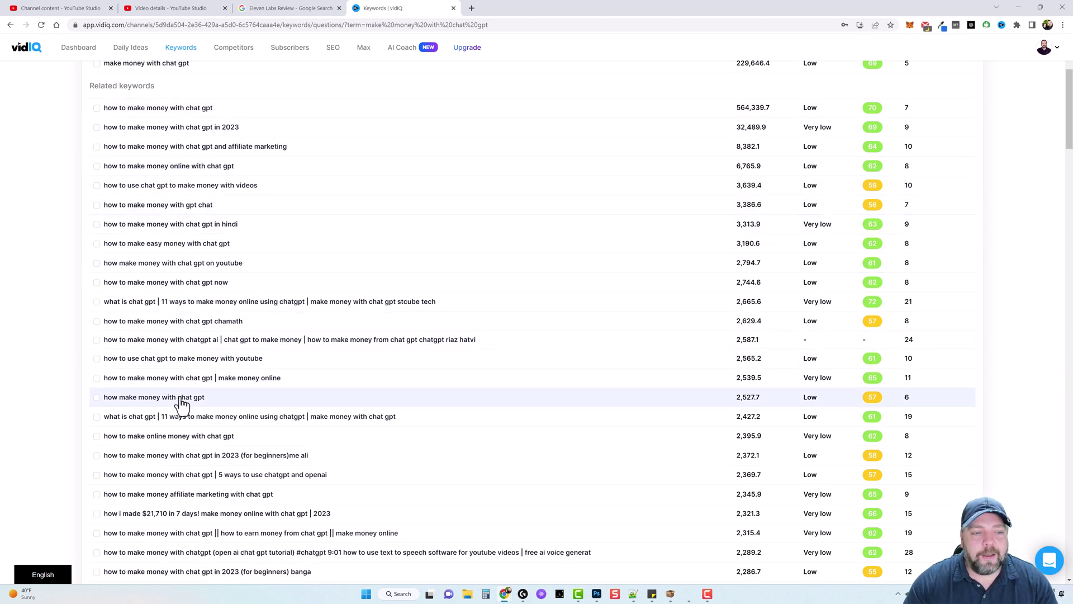
scroll(177, 431, down, 5)
scroll(177, 447, down, 4)
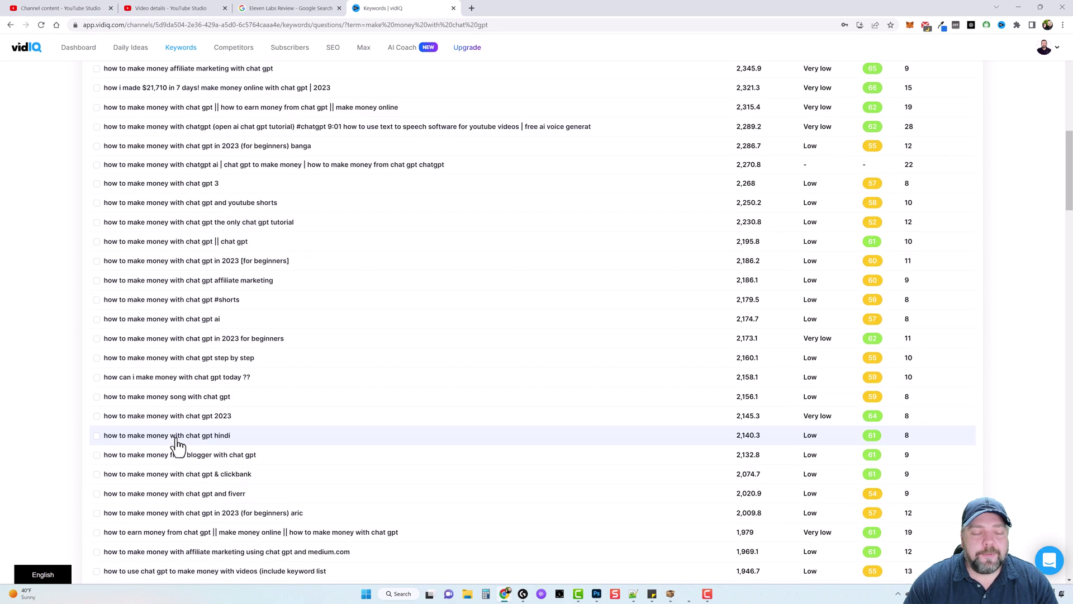
scroll(175, 446, up, 12)
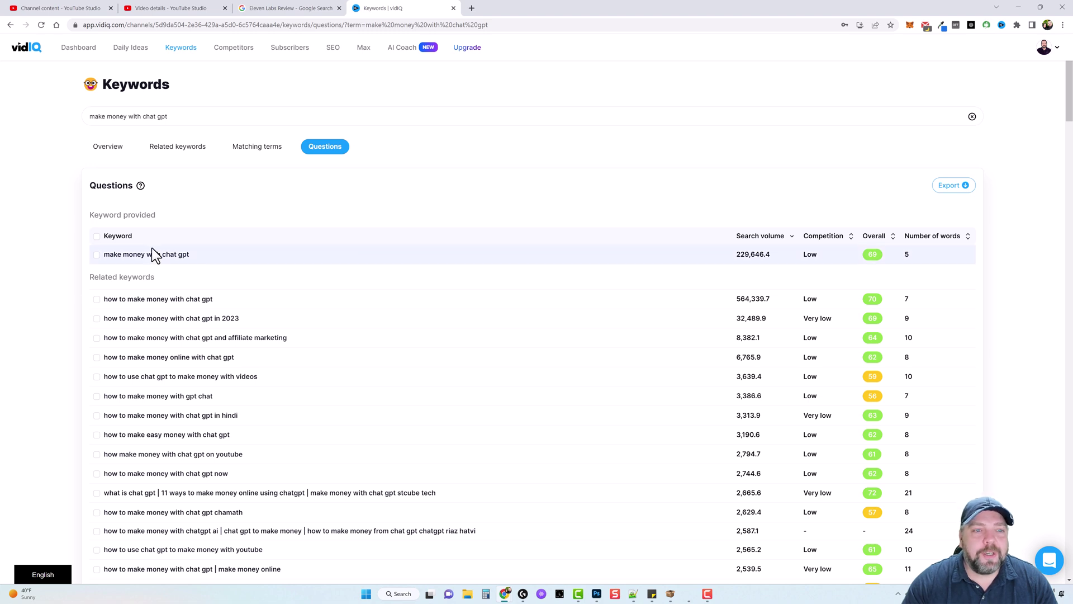
Review the Matching terms for 'make money with chat gpt', then return to the Keywords overview
click(267, 156)
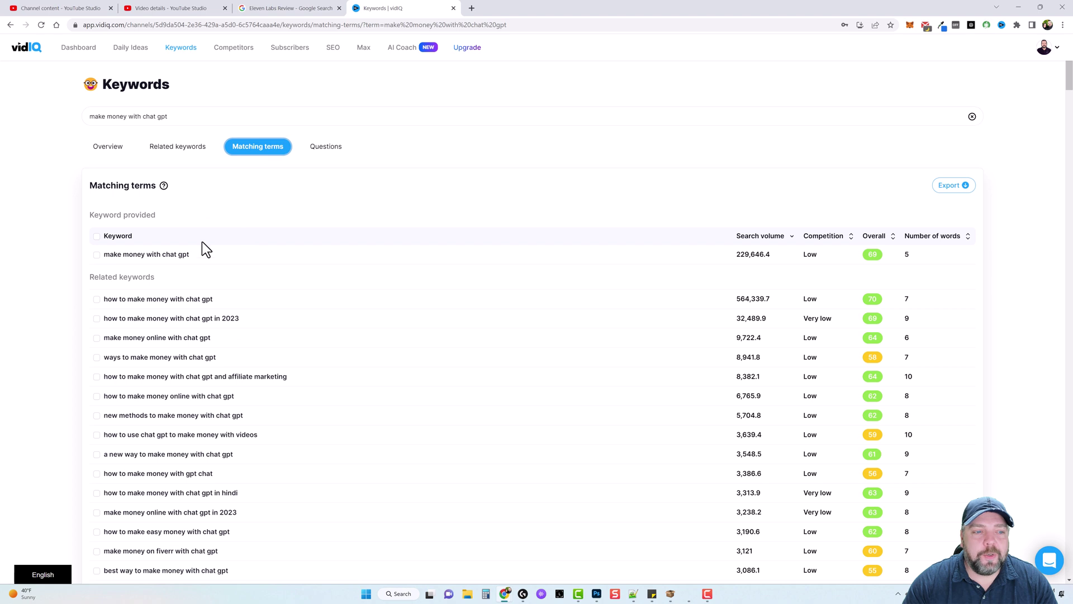
drag(198, 256, 107, 259)
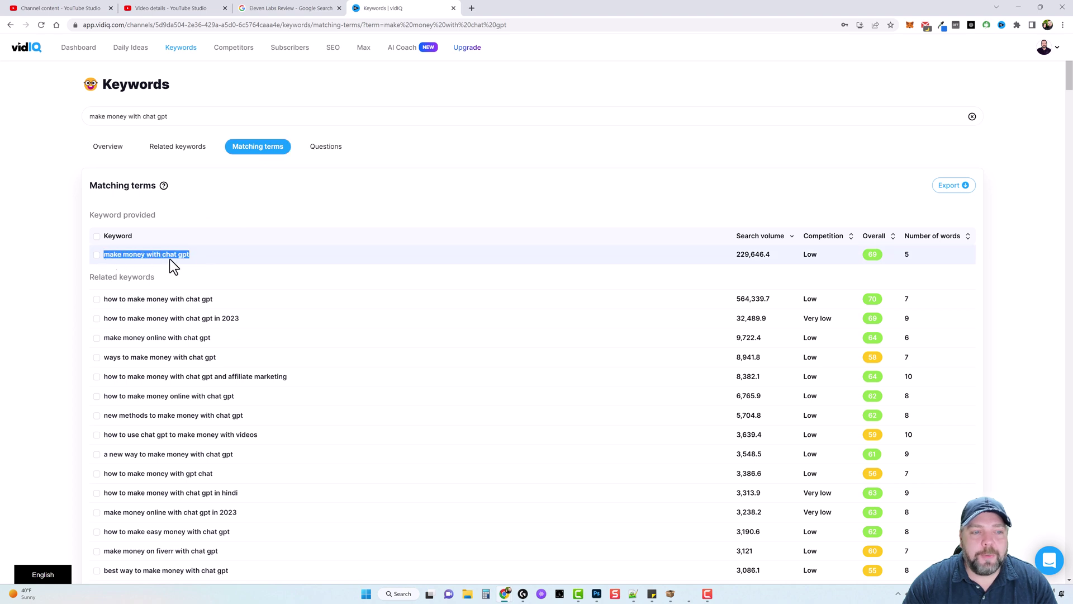
scroll(190, 307, down, 2)
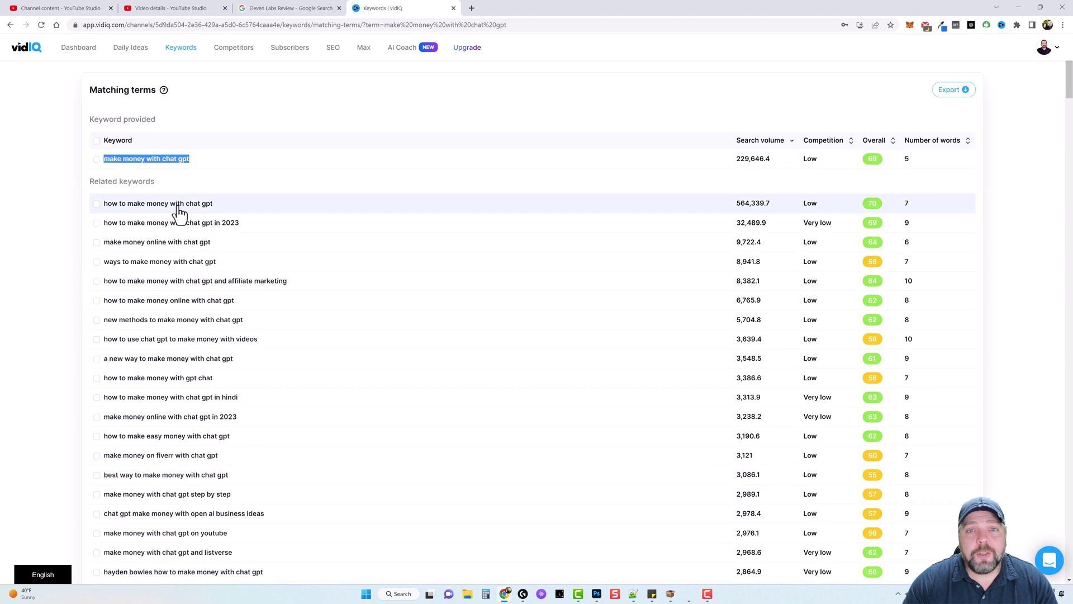
scroll(170, 344, down, 5)
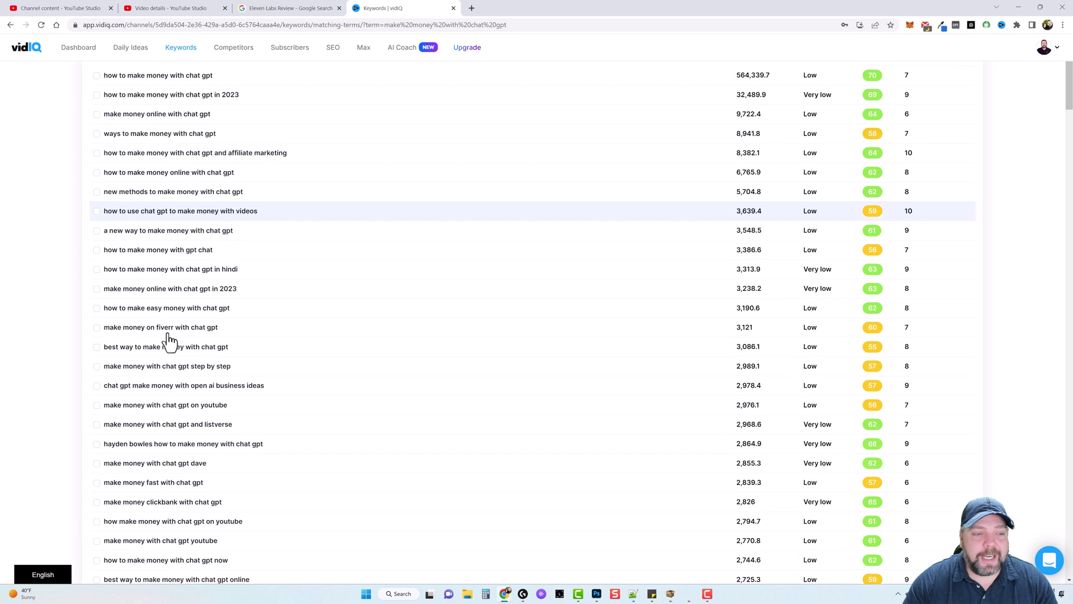
scroll(176, 335, up, 7)
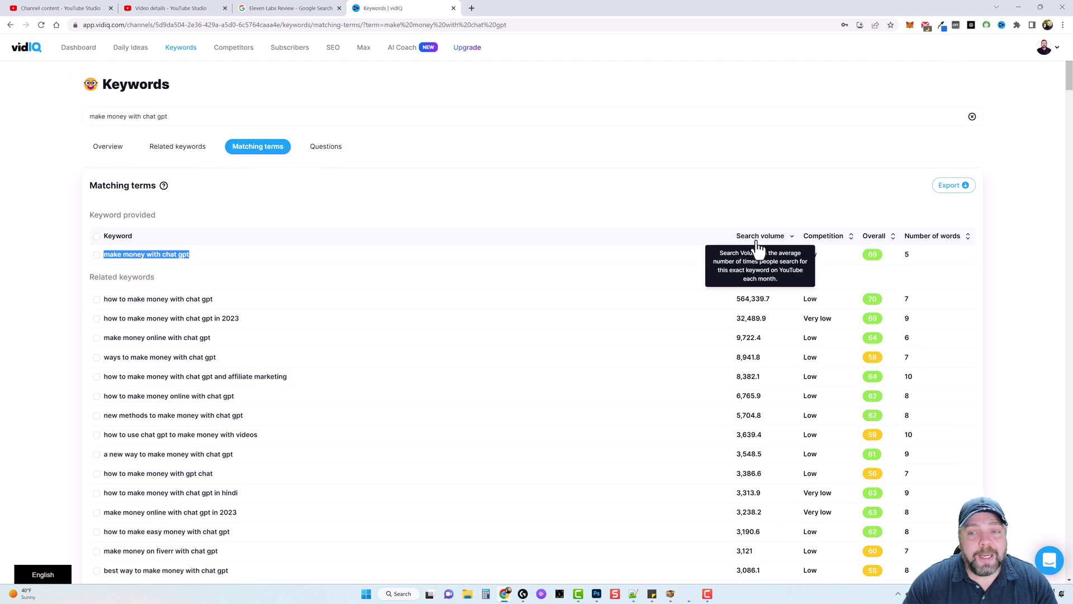
key(alt+Left)
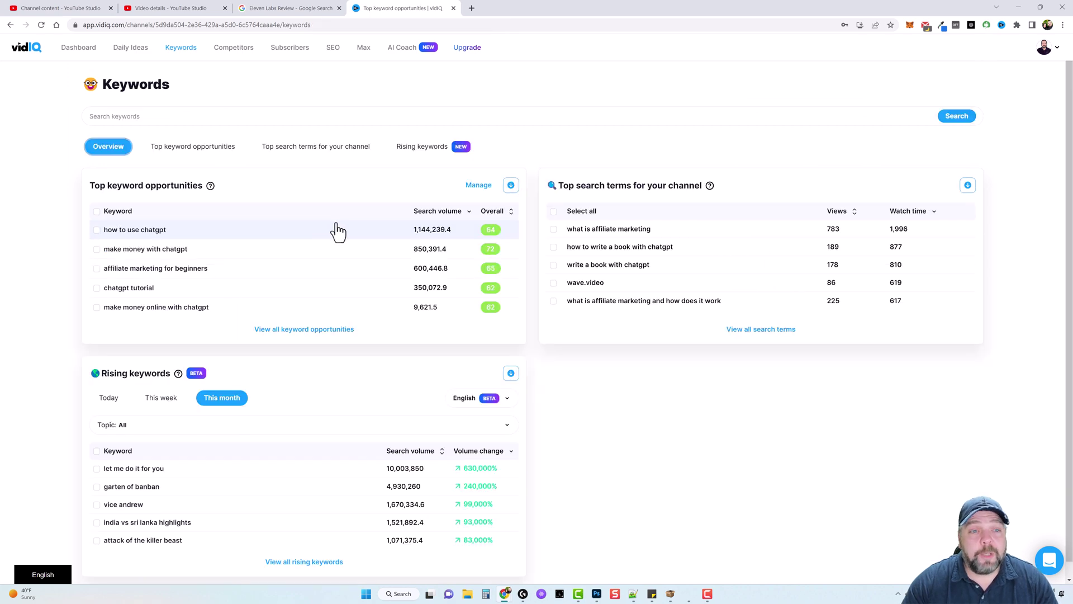
Show the channel's top search terms and scroll through the list
click(305, 148)
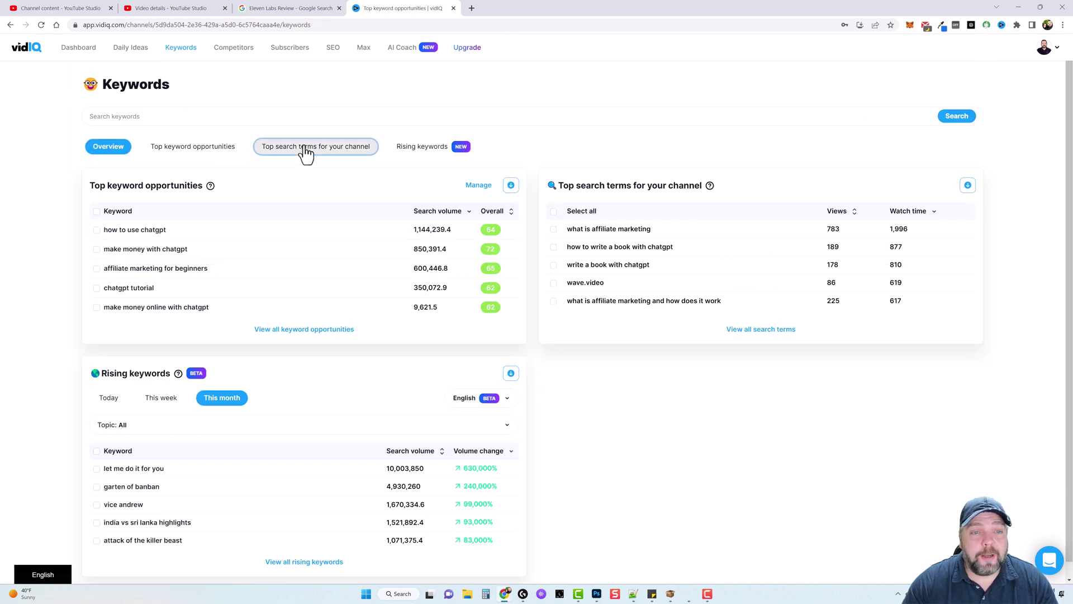
scroll(209, 246, down, 1)
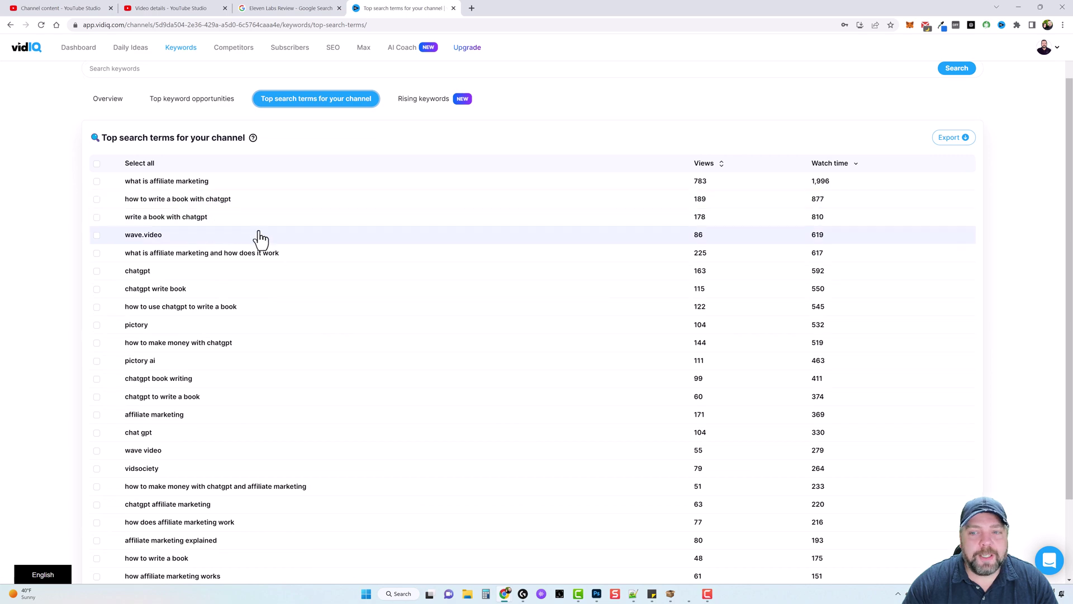
scroll(229, 196, down, 2)
scroll(179, 234, up, 3)
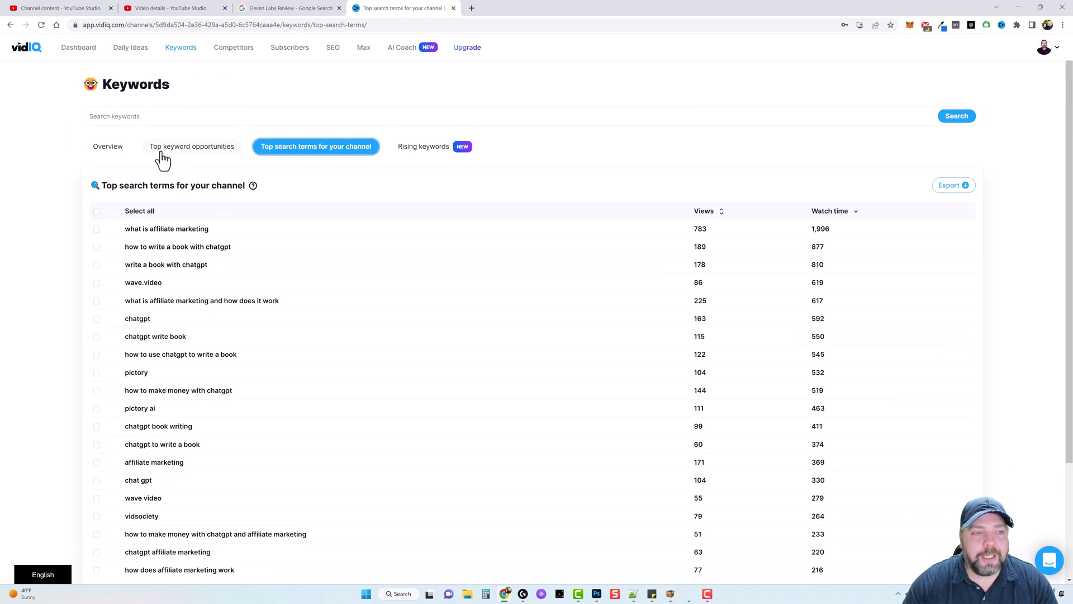
Open the Global rising keywords list and briefly highlight its heading
click(417, 148)
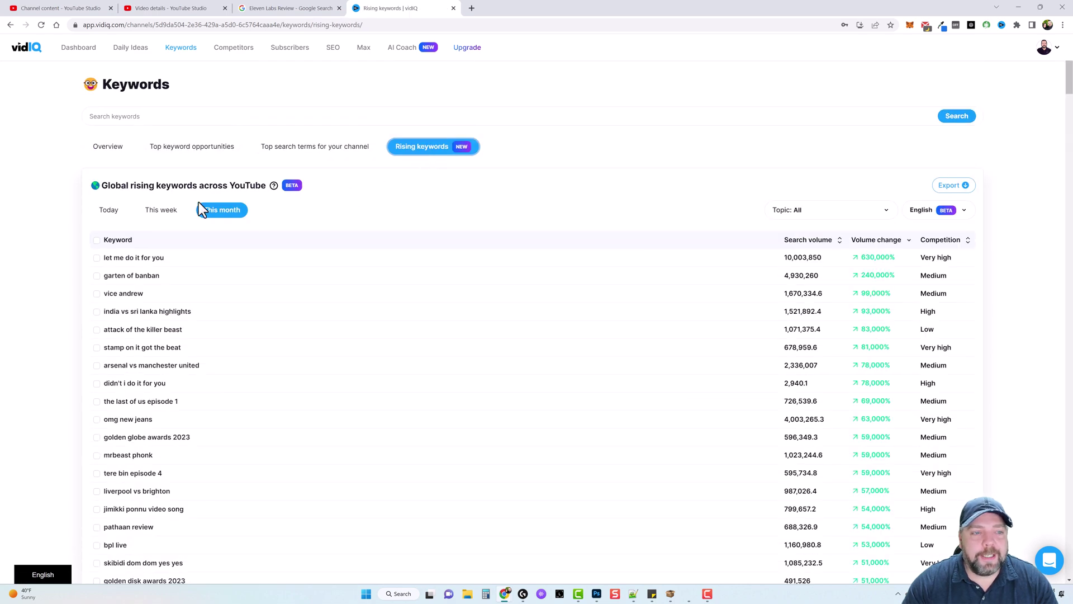
drag(103, 188, 266, 193)
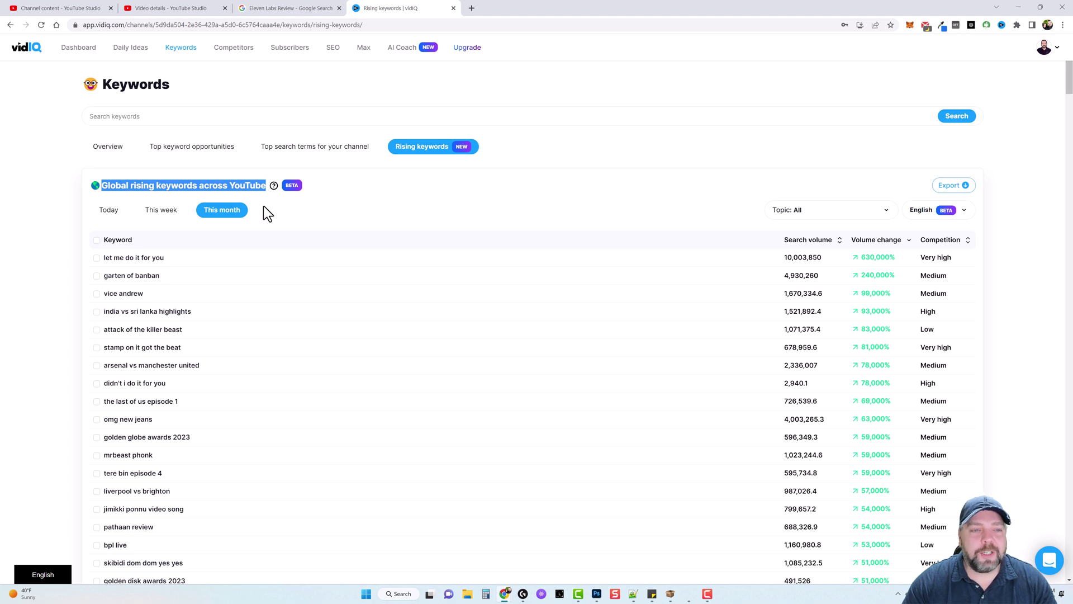
click(264, 206)
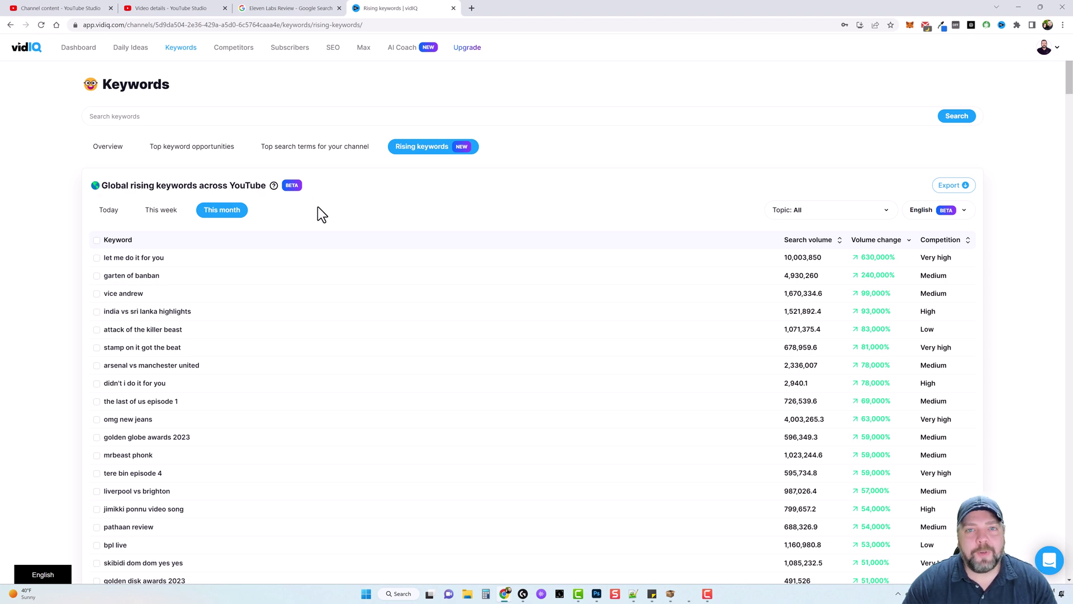
scroll(322, 241, down, 2)
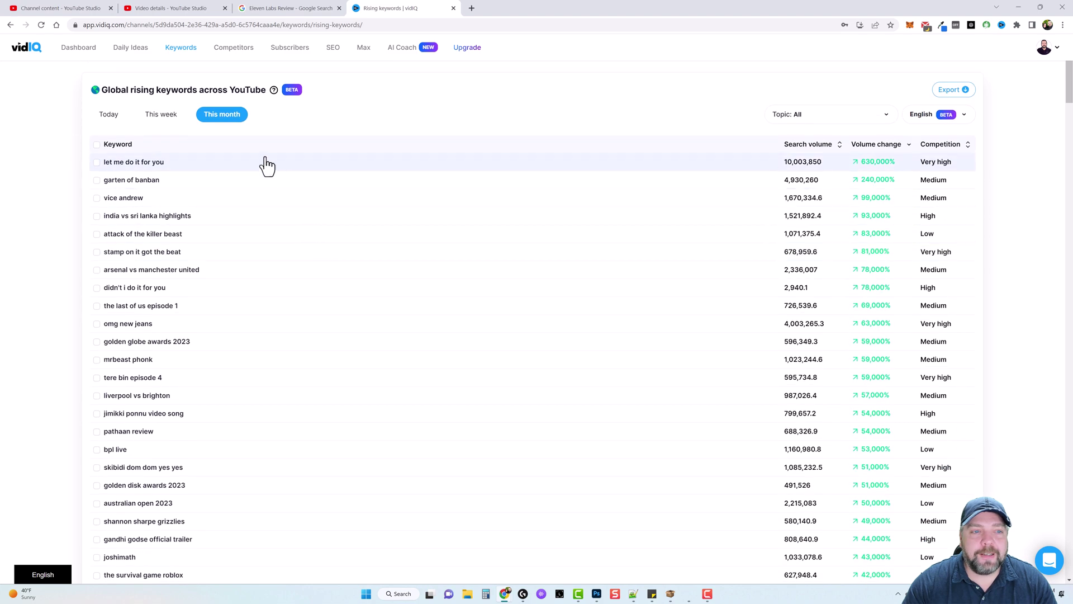
Switch rising keywords to Today and scroll the table, led by 'arryadia live' up 27,000%
click(114, 118)
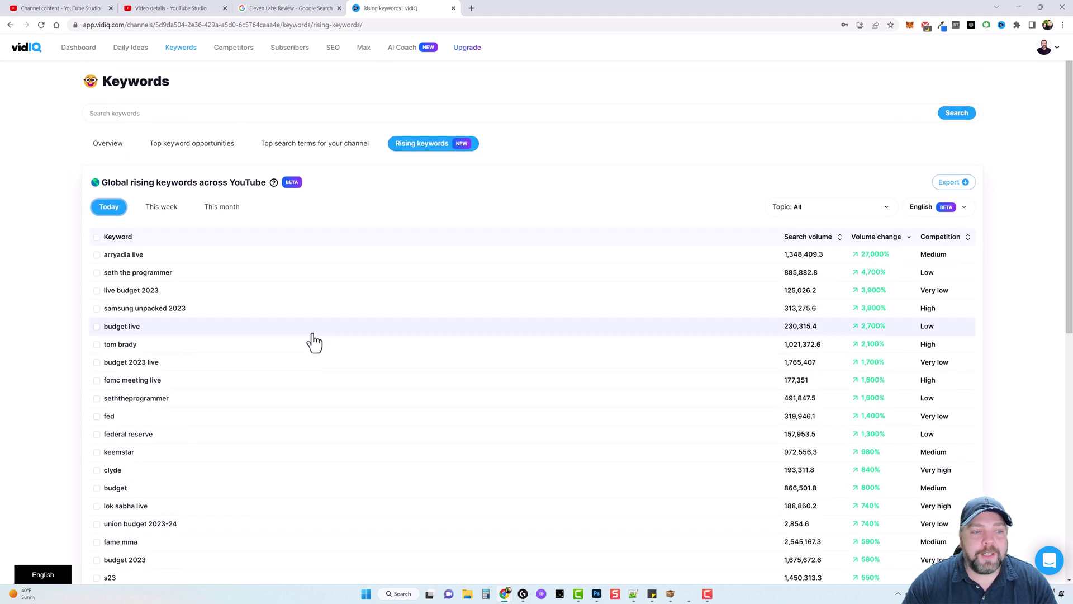
scroll(312, 343, down, 3)
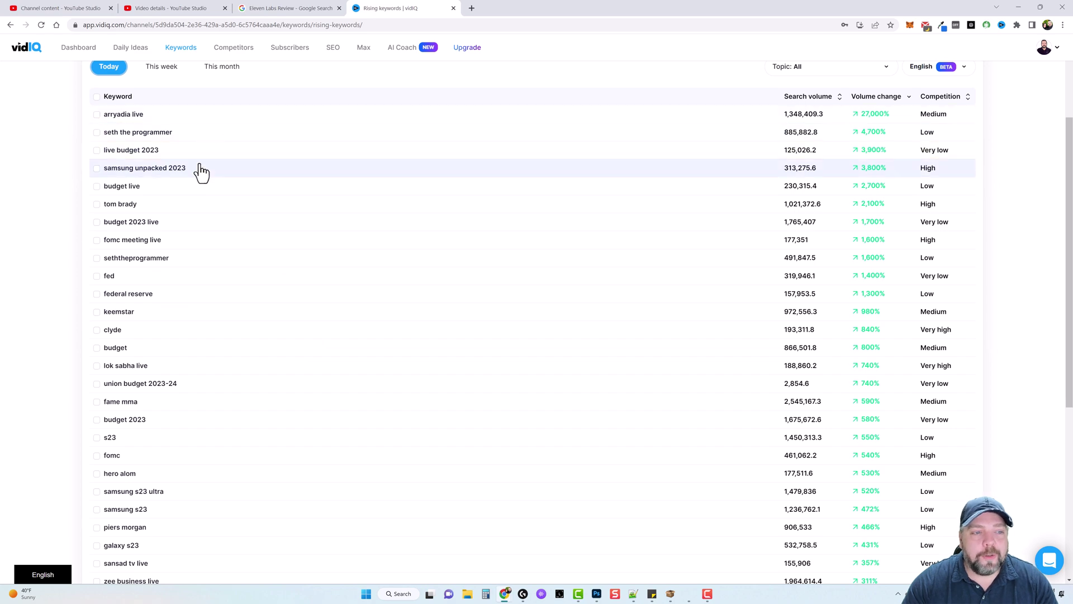
scroll(203, 318, down, 3)
scroll(229, 263, down, 4)
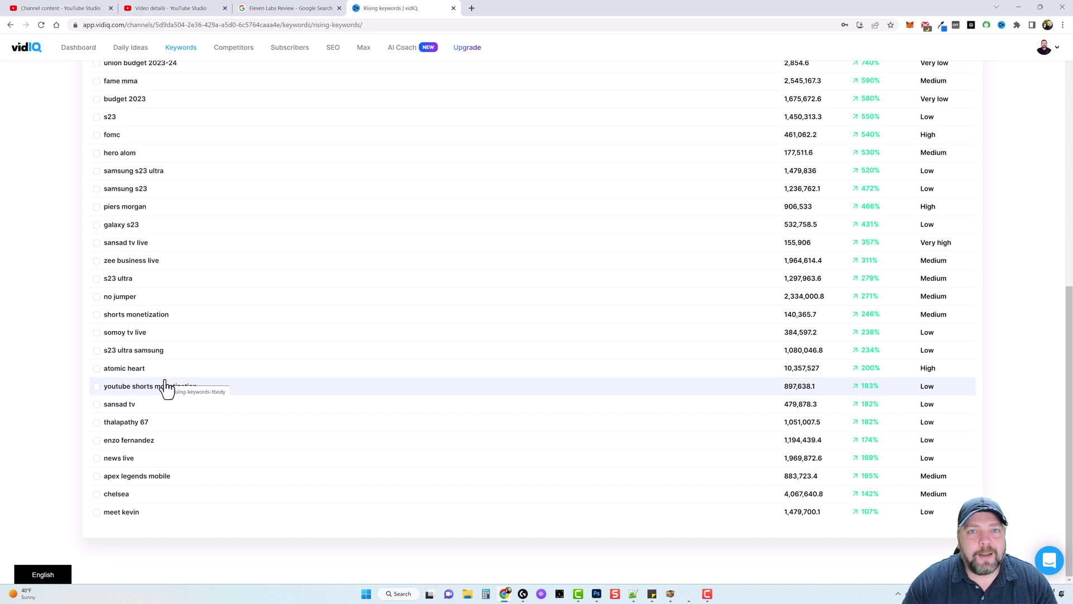
scroll(168, 389, up, 6)
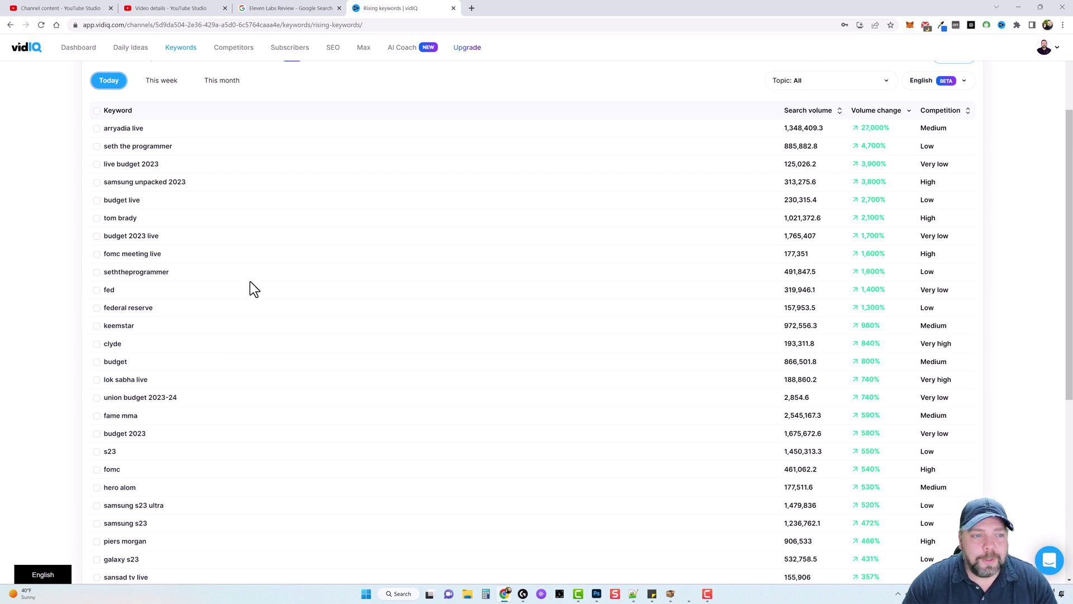
scroll(407, 270, up, 2)
scroll(398, 391, down, 4)
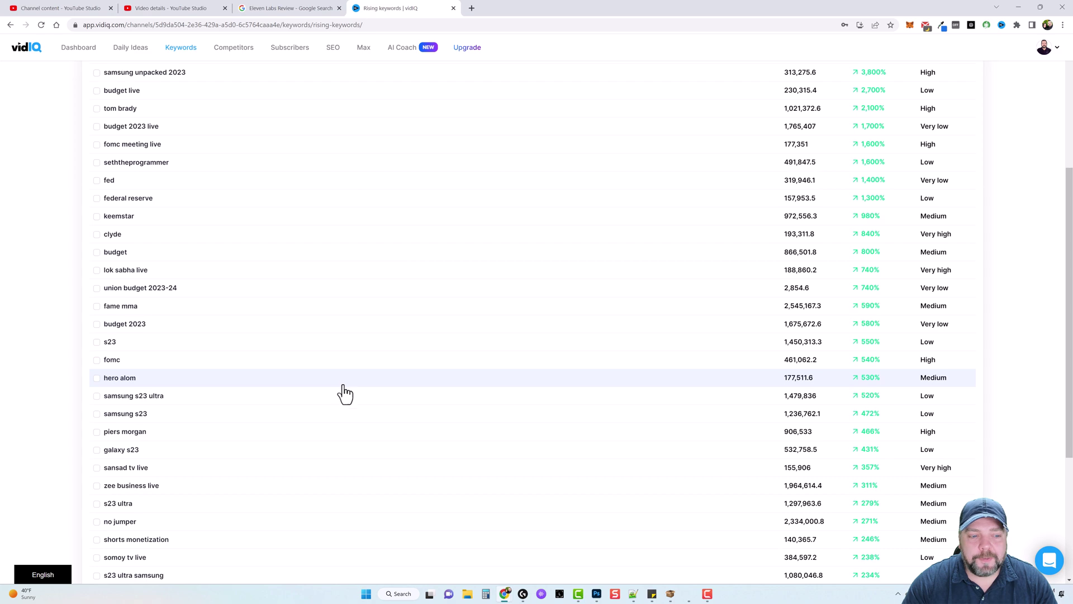
scroll(344, 393, down, 3)
scroll(395, 371, up, 7)
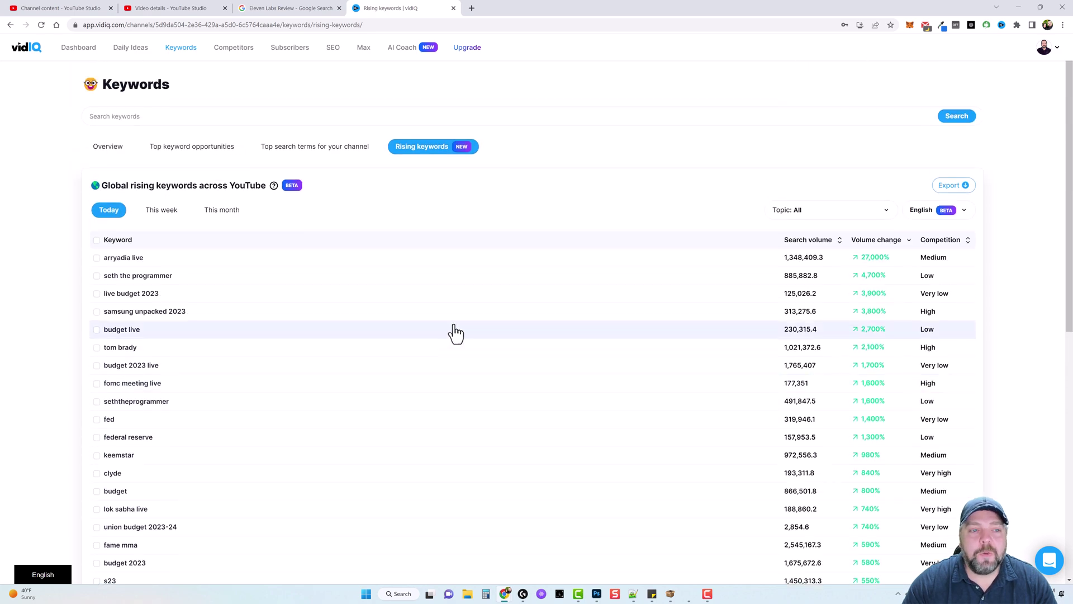
Switch rising keywords to This month and browse the topics, leaving Topic: All
click(226, 218)
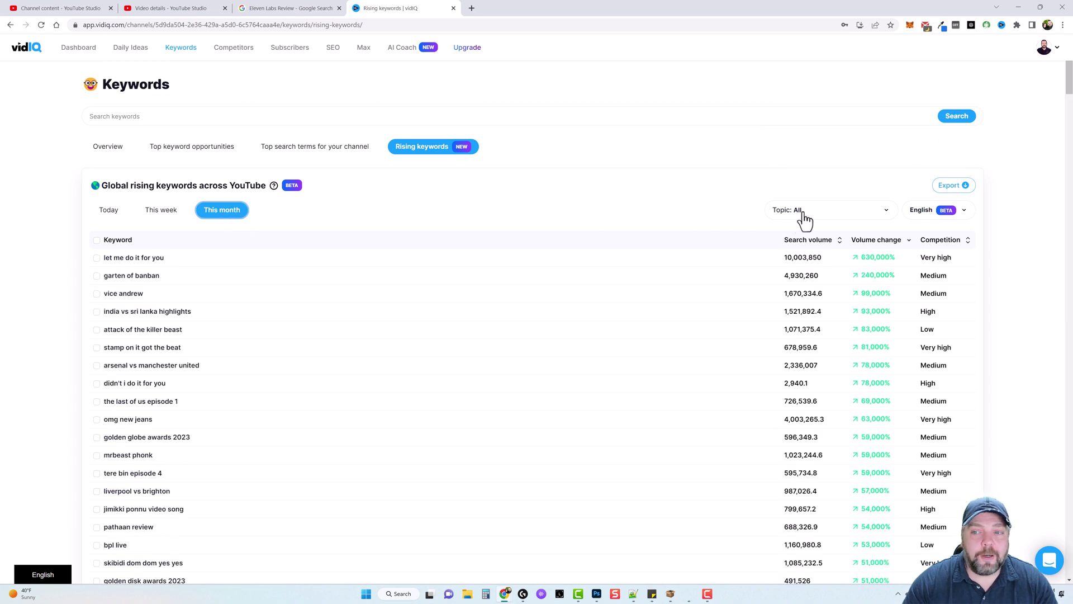
click(859, 219)
scroll(834, 291, down, 3)
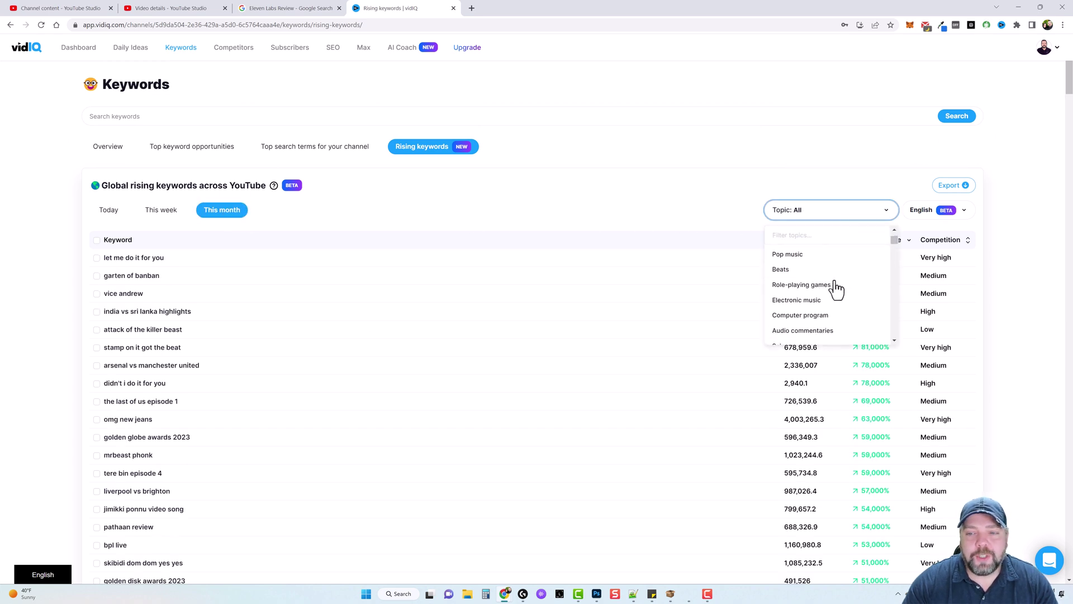
scroll(831, 296, down, 8)
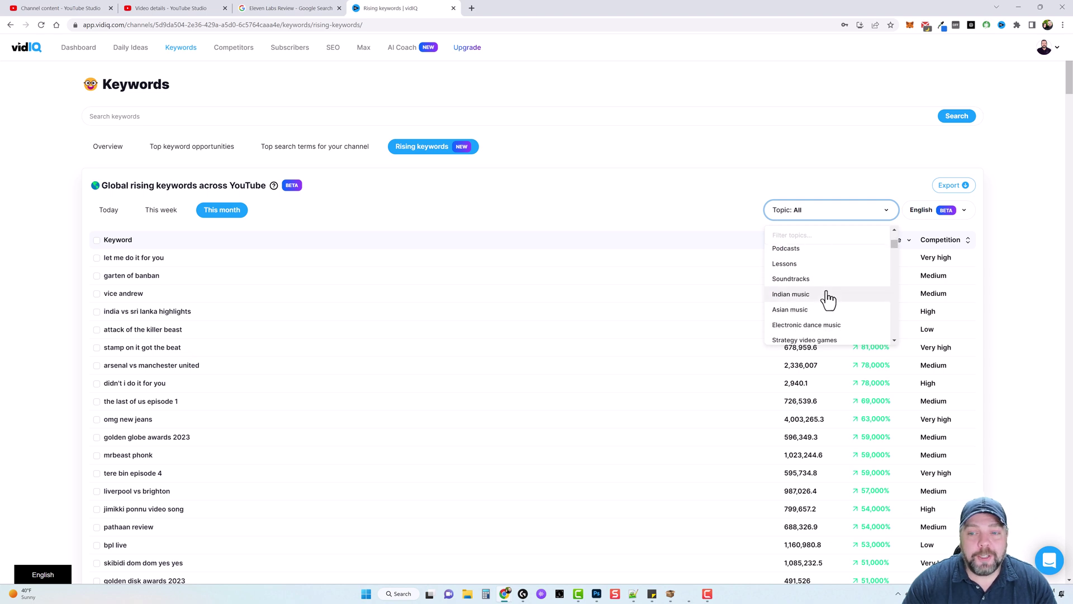
scroll(830, 297, down, 6)
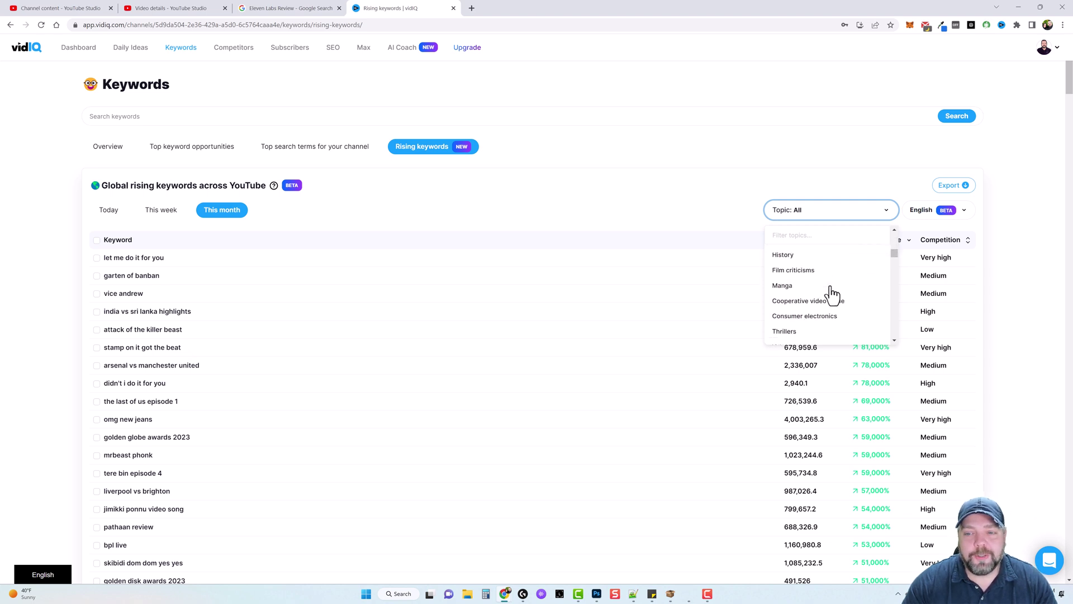
click(626, 197)
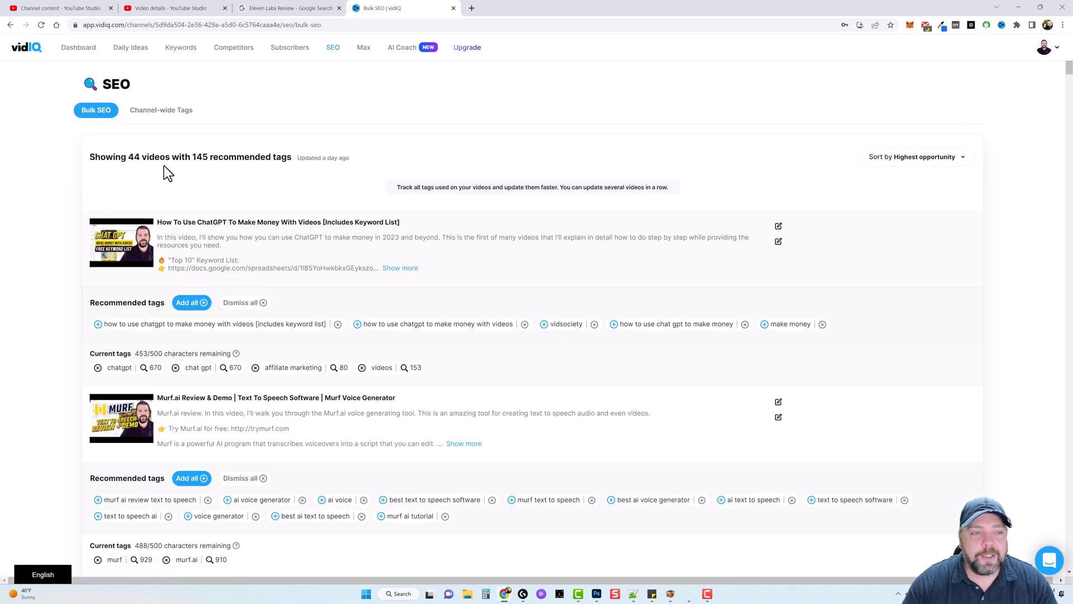
Highlight the Bulk SEO summary of 44 videos and 145 recommended tags
drag(91, 157, 287, 158)
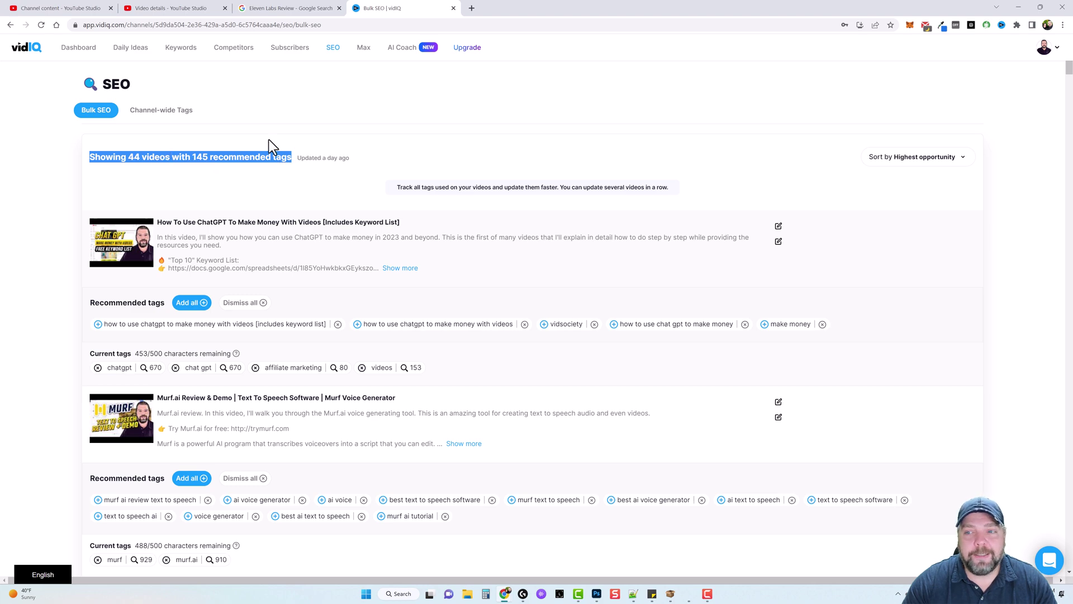
click(336, 85)
Open the Max coaching area and highlight its Recorded Sessions heading
click(364, 48)
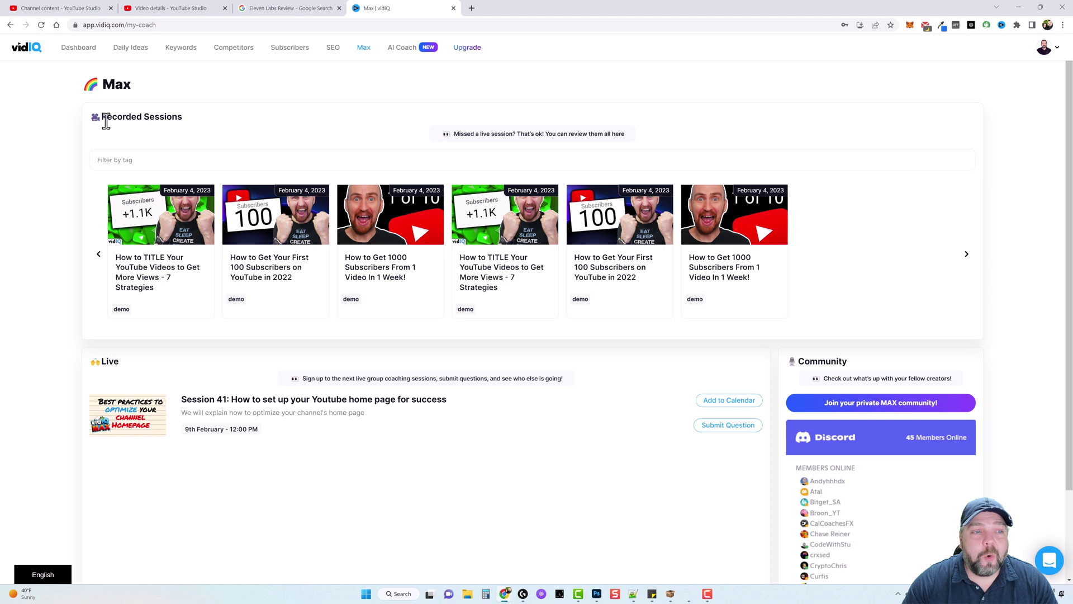
drag(105, 120, 161, 123)
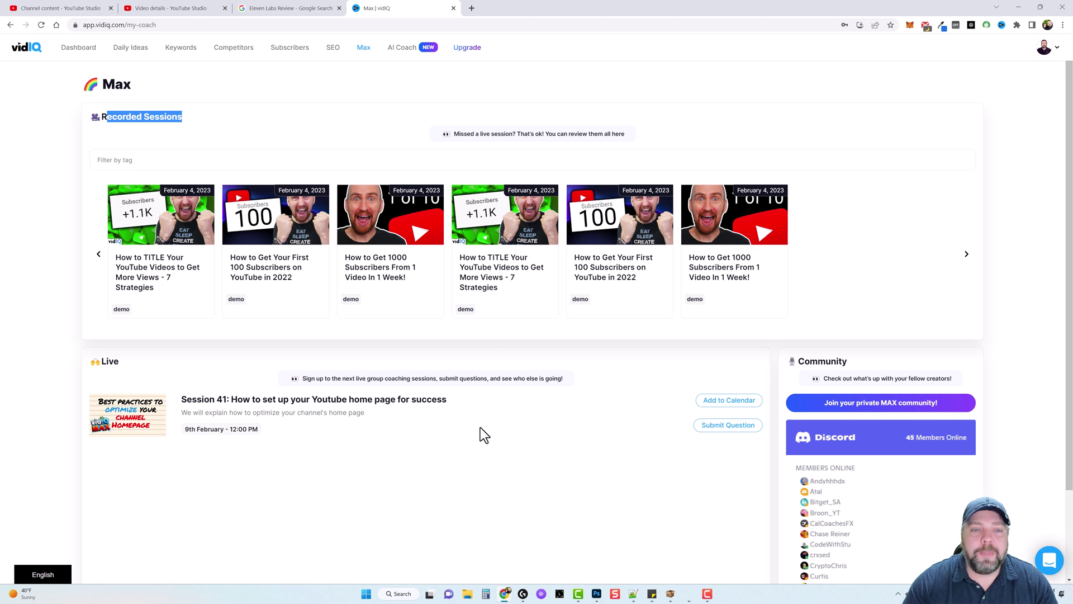
click(189, 122)
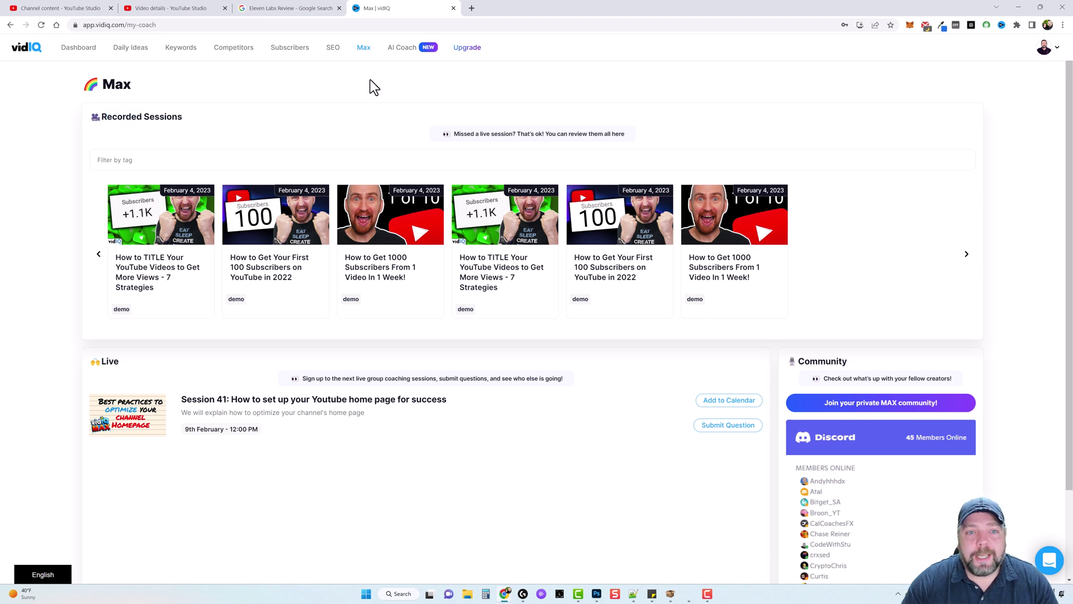
click(402, 48)
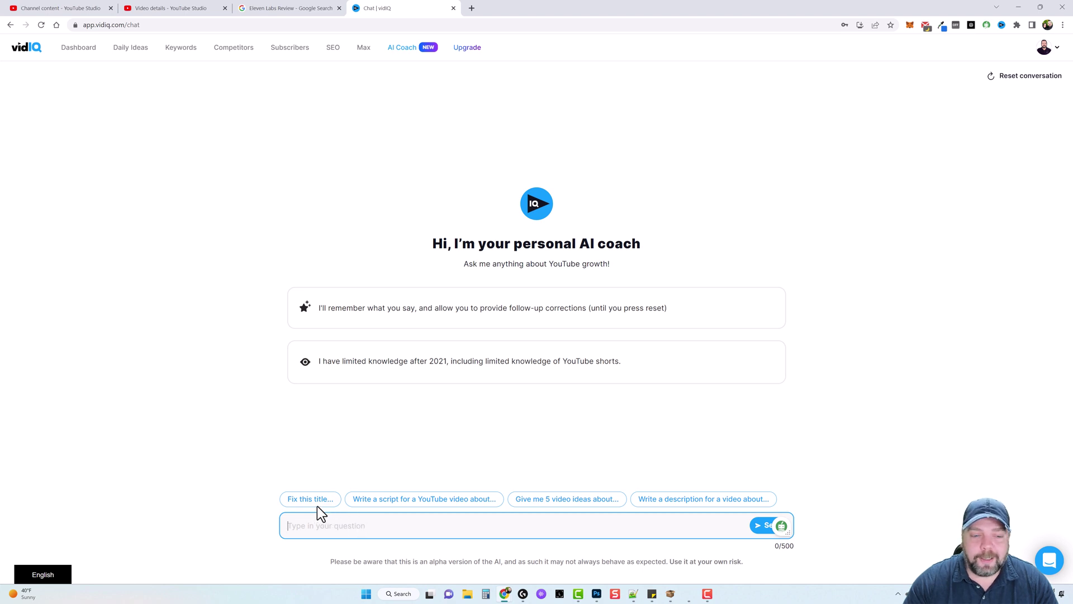
Select the AI Coach question box, then leave it empty at 0/500
click(333, 530)
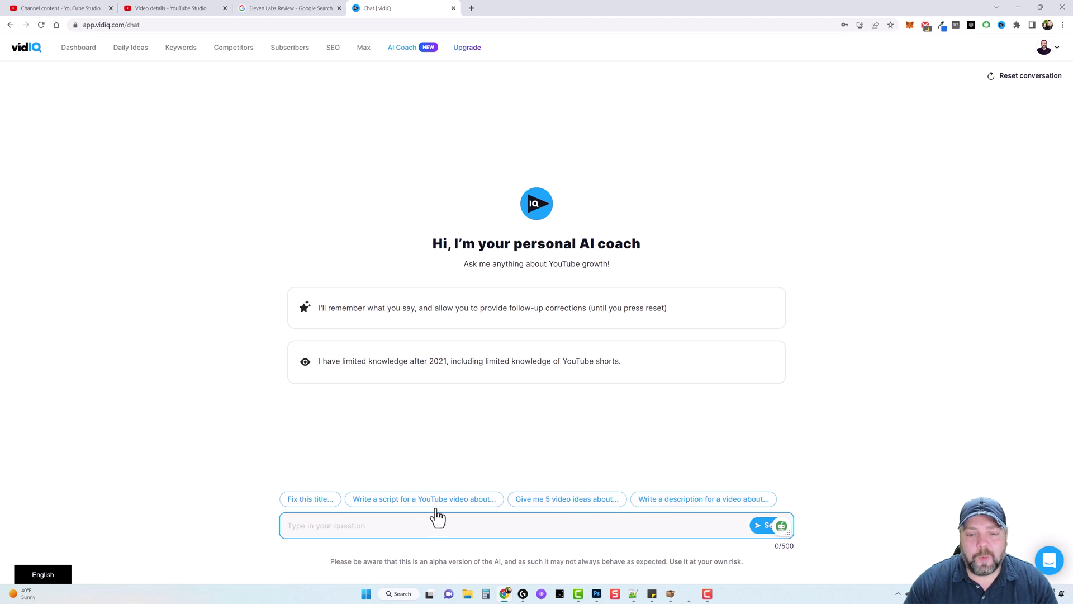
click(888, 396)
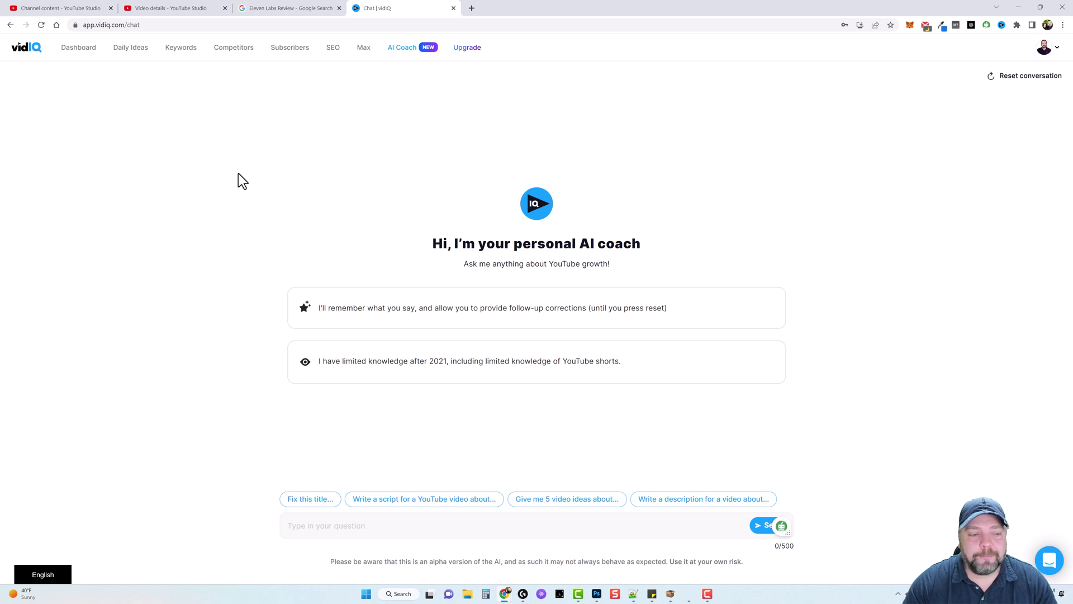
Open Plans & Pricing and scroll through Max at $99, Boost at $49 and Pro at $10 monthly
click(468, 48)
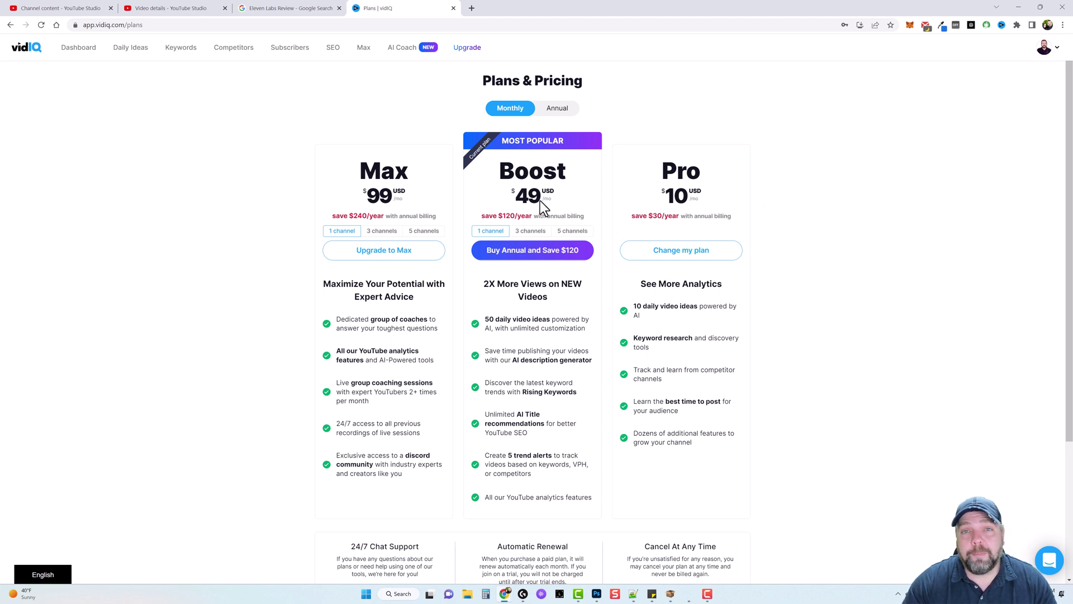
scroll(825, 287, down, 2)
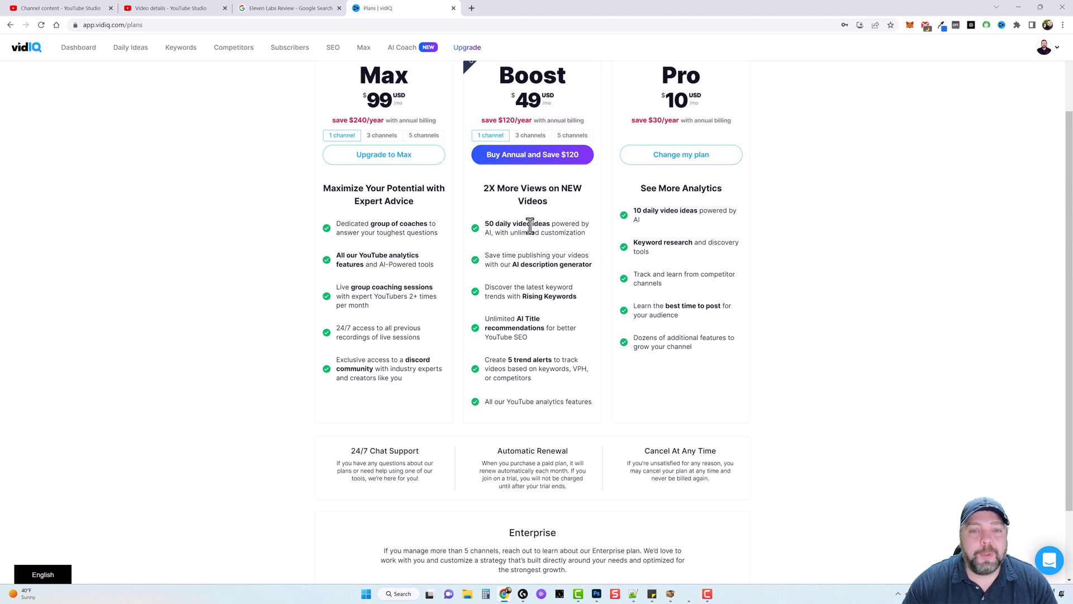
click(523, 141)
click(572, 140)
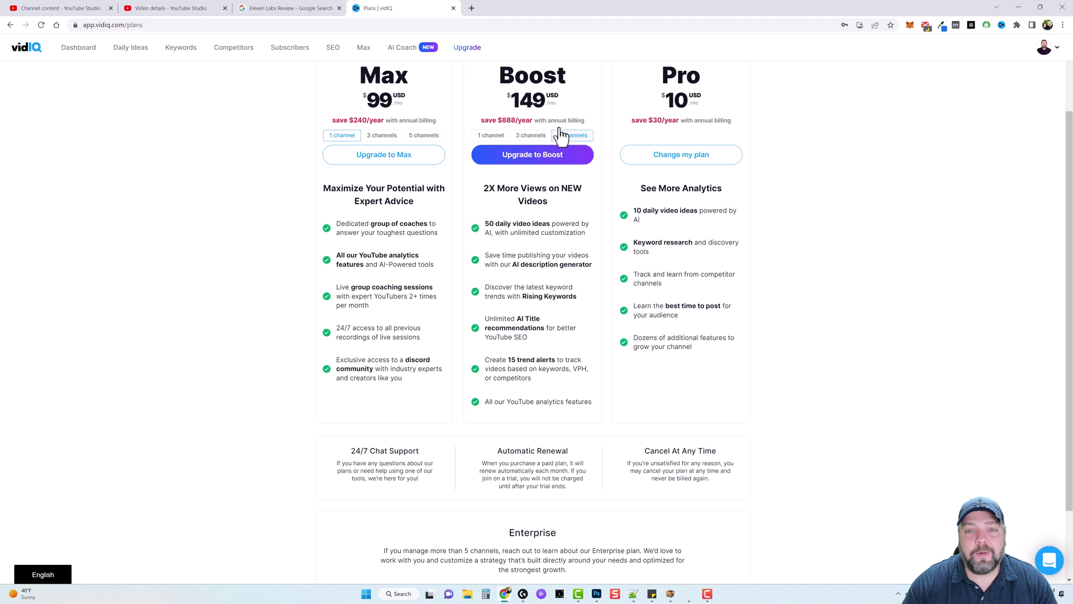
click(492, 140)
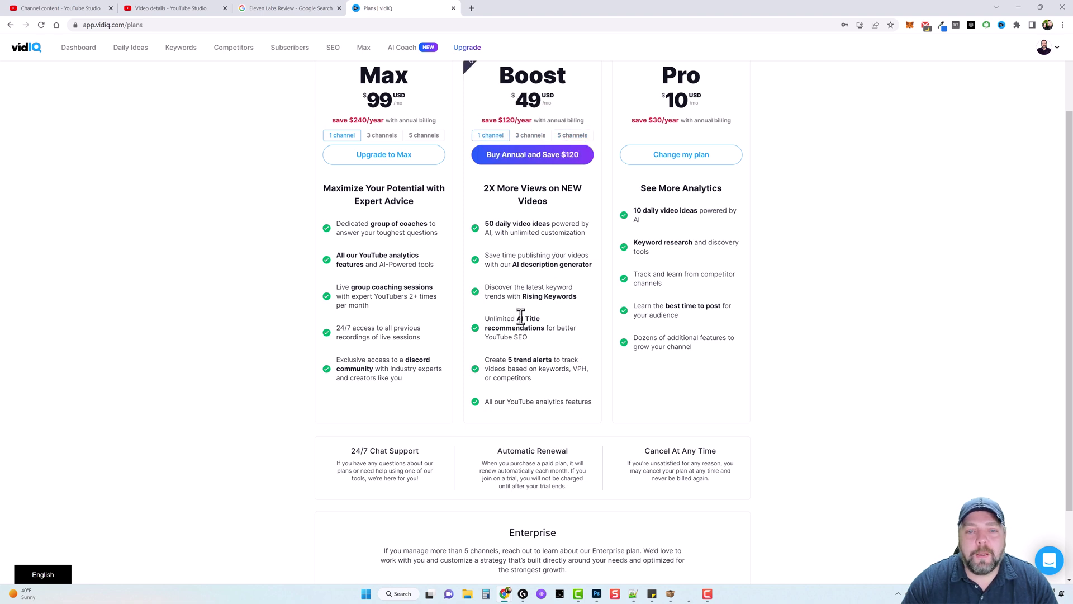
drag(486, 228, 579, 237)
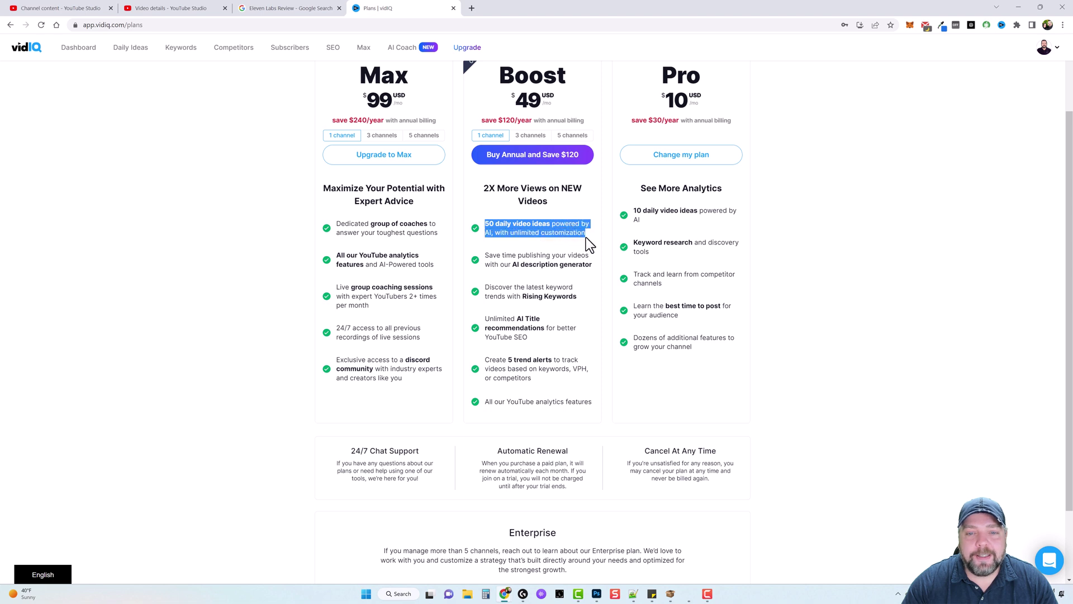
click(508, 257)
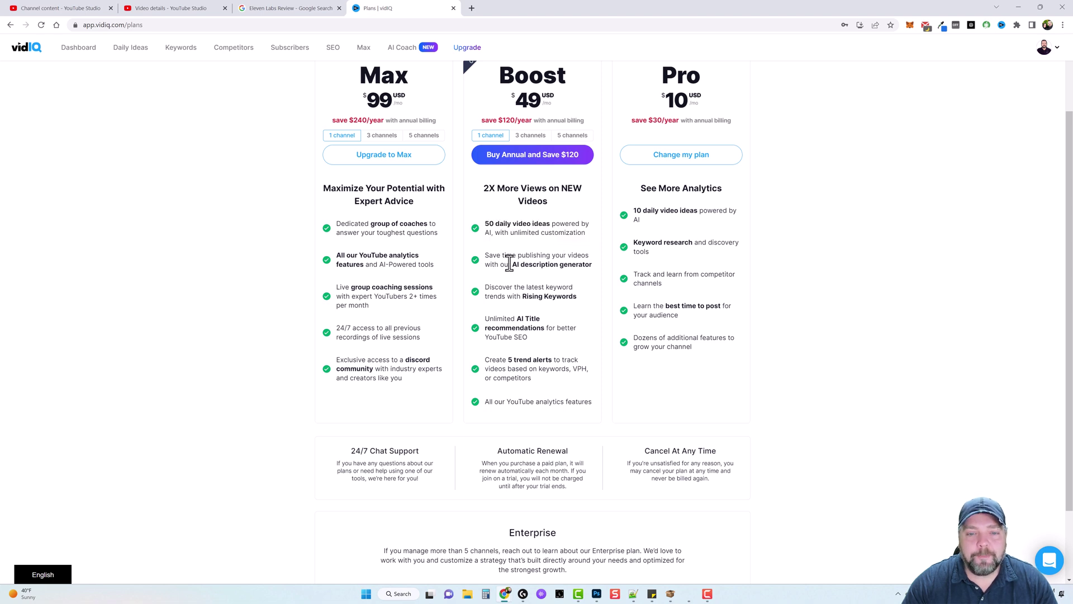
drag(512, 264, 599, 261)
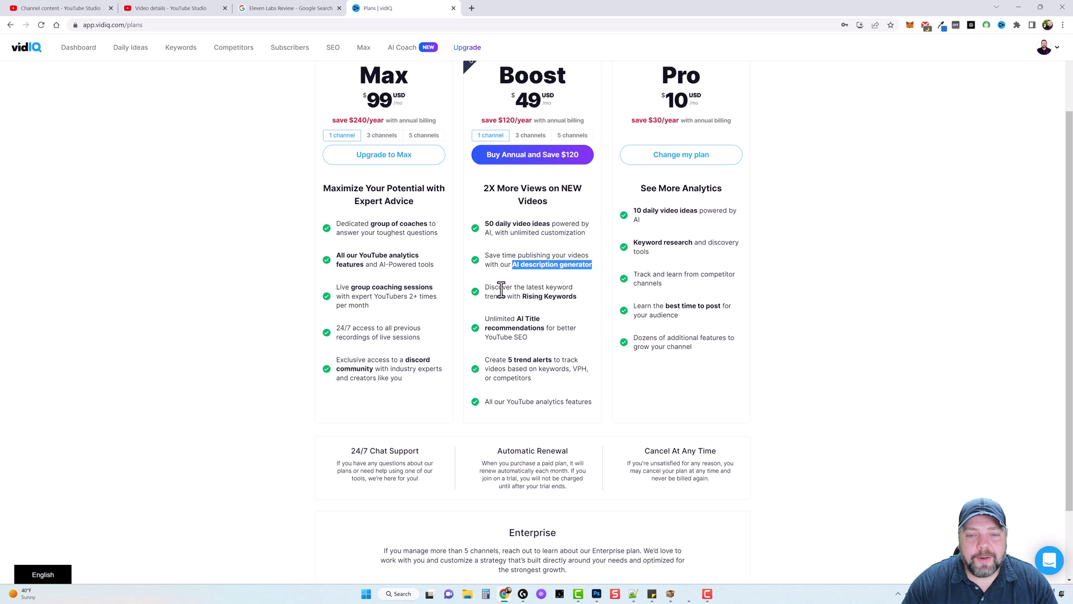
drag(506, 287, 570, 298)
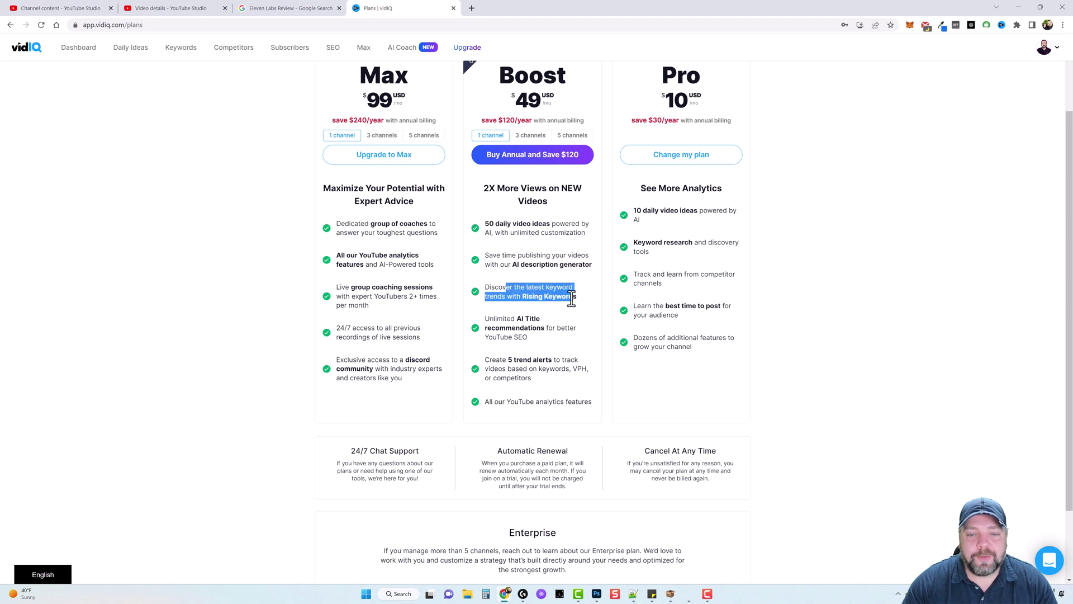
click(484, 315)
drag(534, 347, 485, 228)
click(502, 256)
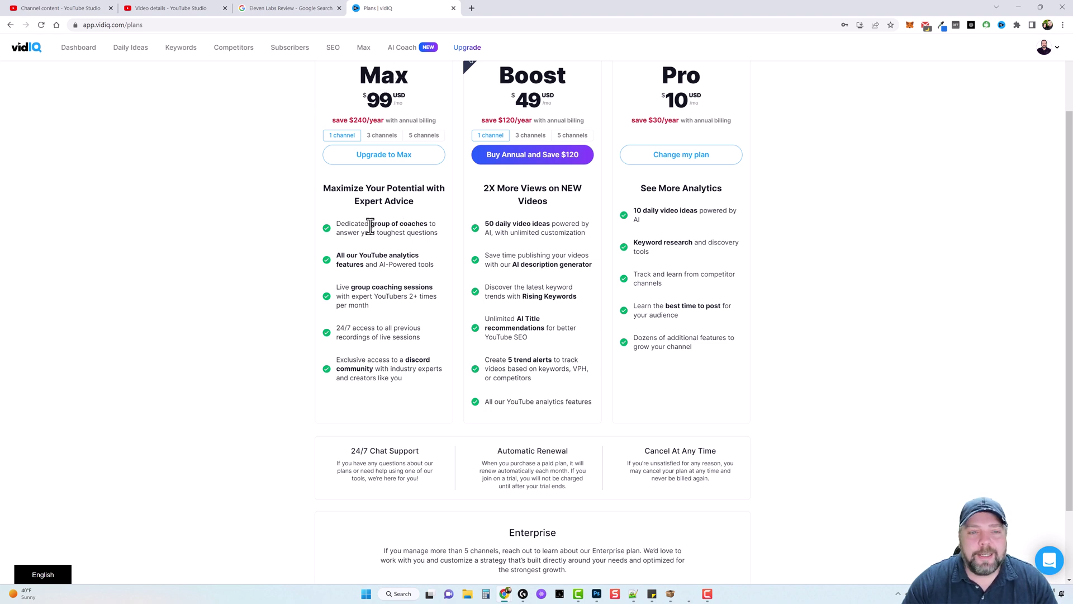
Highlight the Max plan's group-of-coaches feature, then scroll back to the top
drag(371, 224, 439, 236)
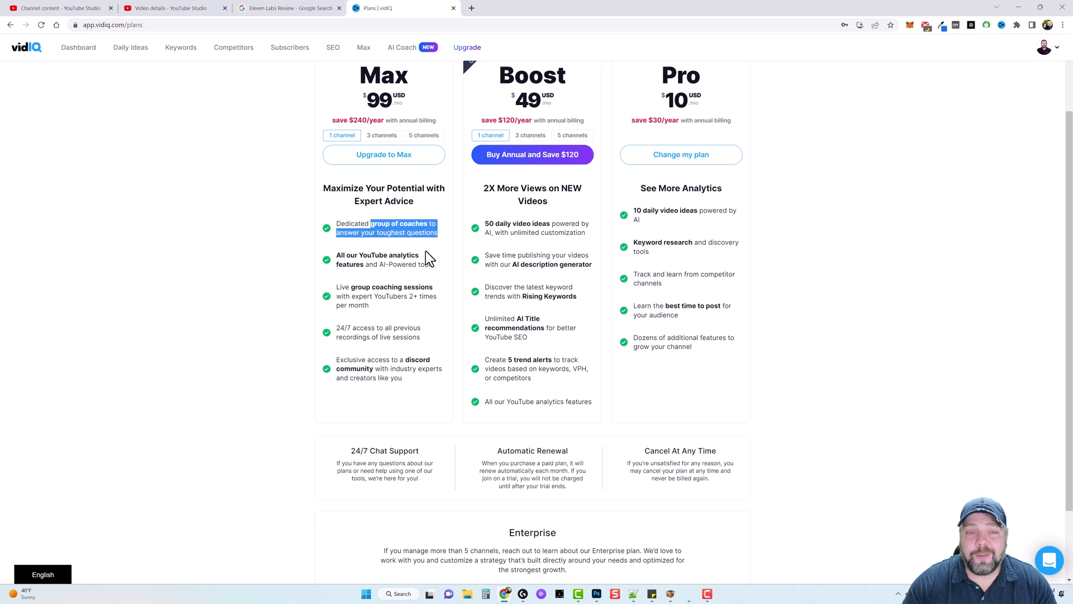
click(394, 256)
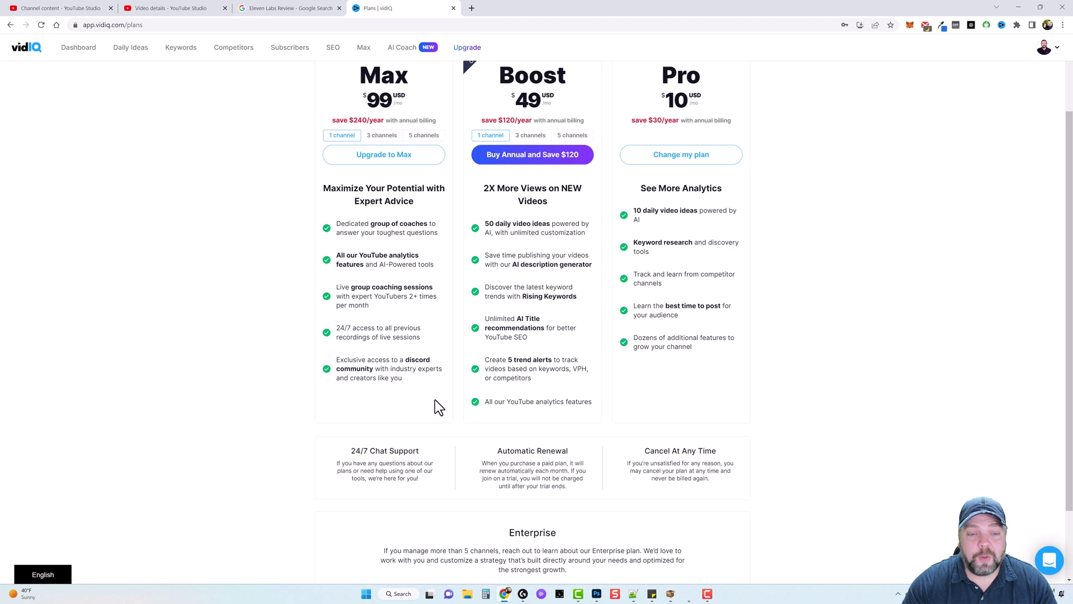
scroll(439, 402, up, 2)
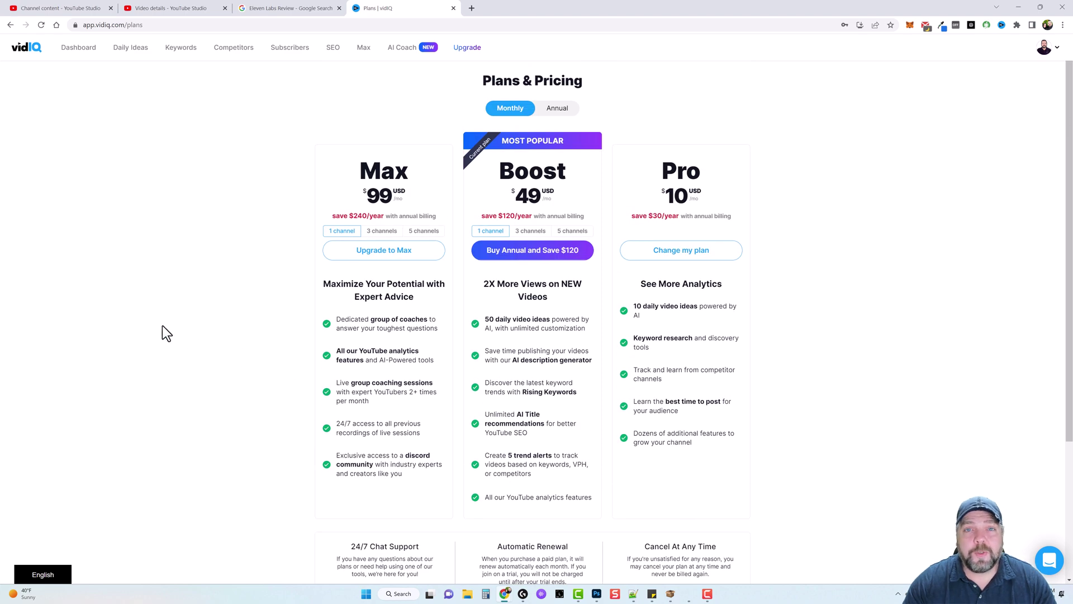